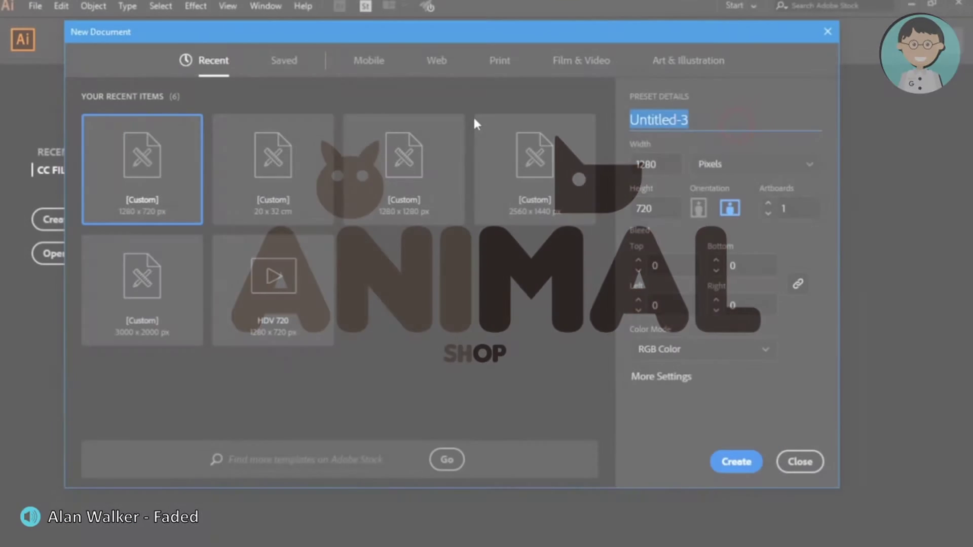
- Name the new 1280 × 720 px RGB document 'How to Make Animal Shop Logo - Geniuses ID'
text(How to Make Animal Shop Logo - Geniuses ID)
- Create the blank document and display a grid across the artboard
click(716, 462)
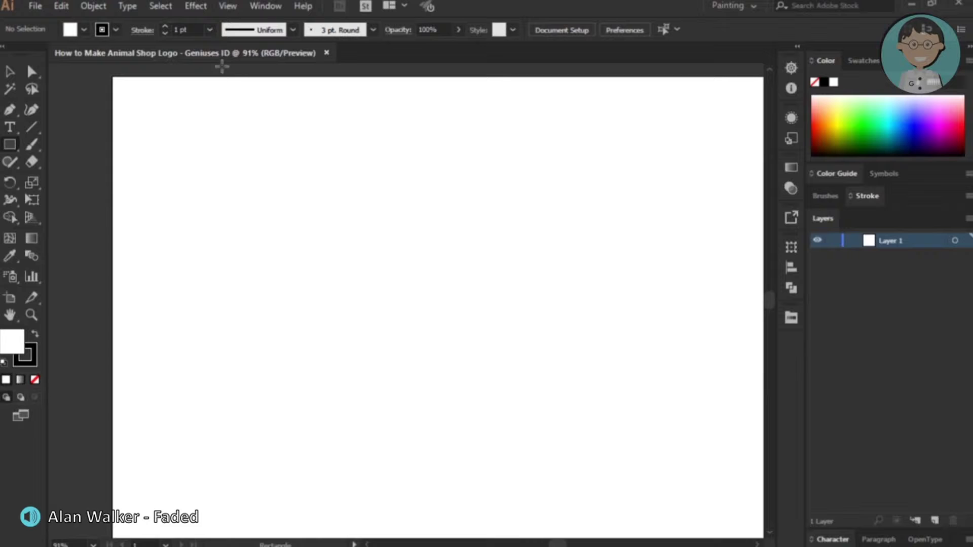
click(226, 7)
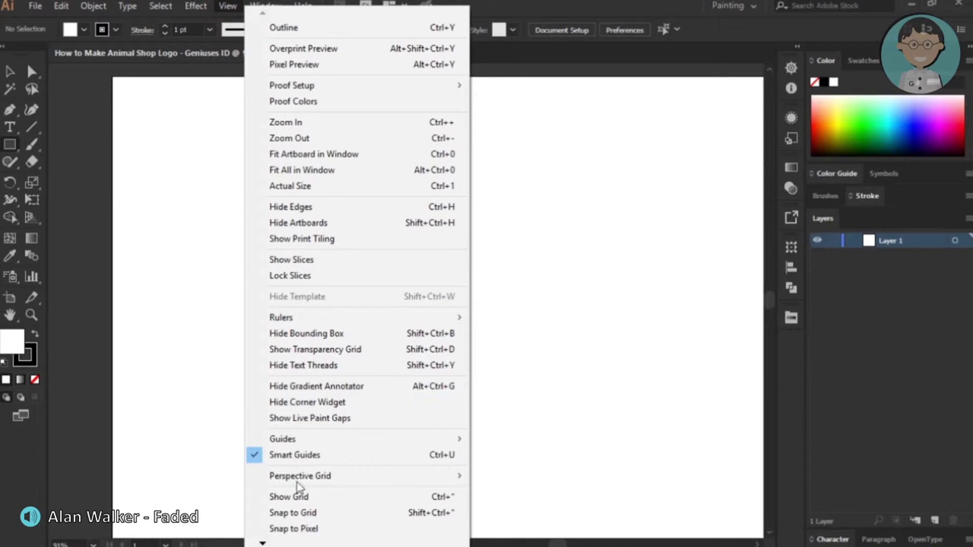
click(291, 497)
click(227, 7)
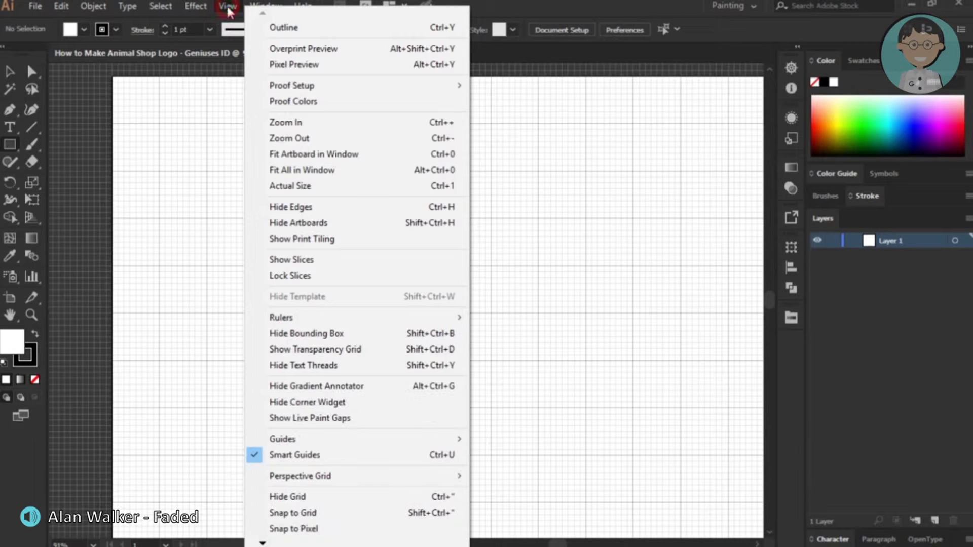
click(322, 513)
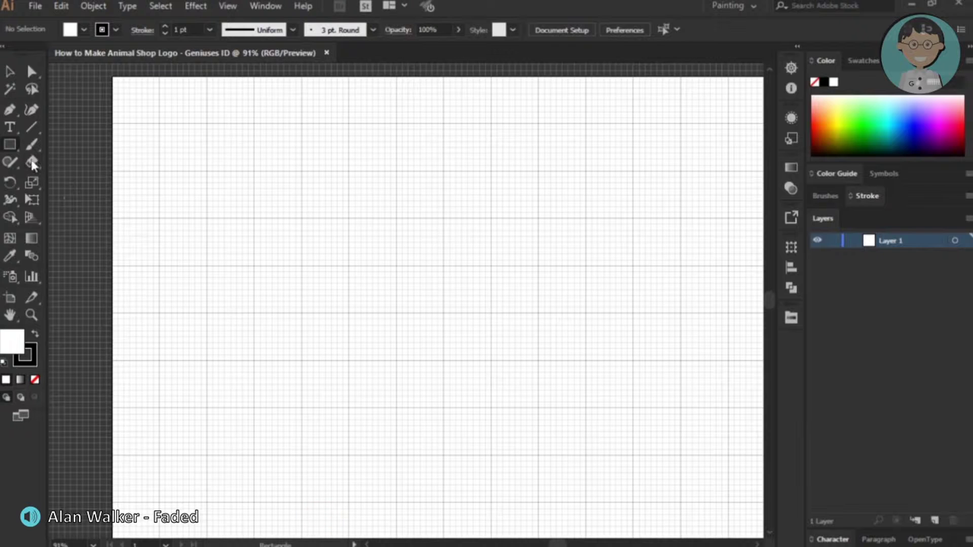
click(10, 145)
click(64, 176)
- Zoom in and draw a grid-aligned circle
scroll(377, 196, up, 5)
scroll(336, 110, up, 2)
scroll(326, 157, up, 1)
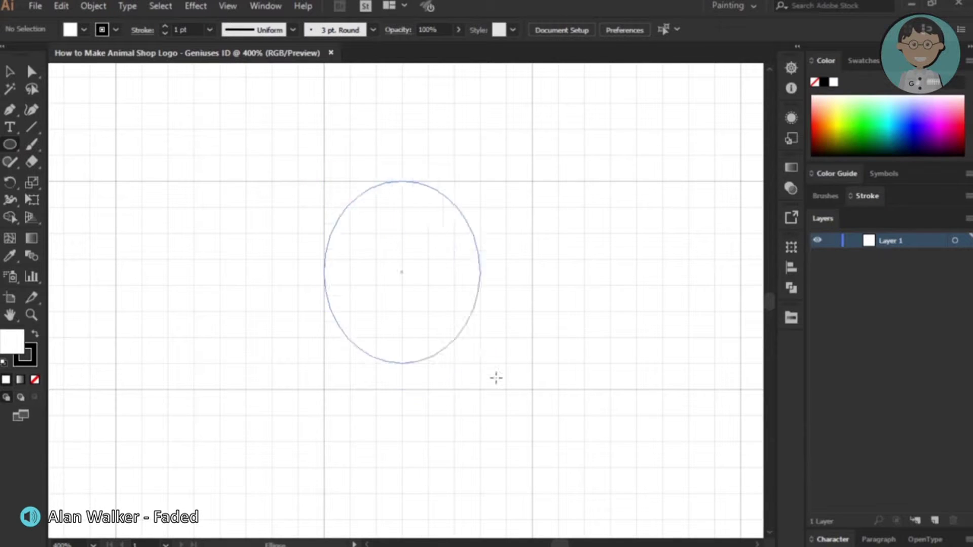
drag(324, 182, 532, 389)
click(9, 72)
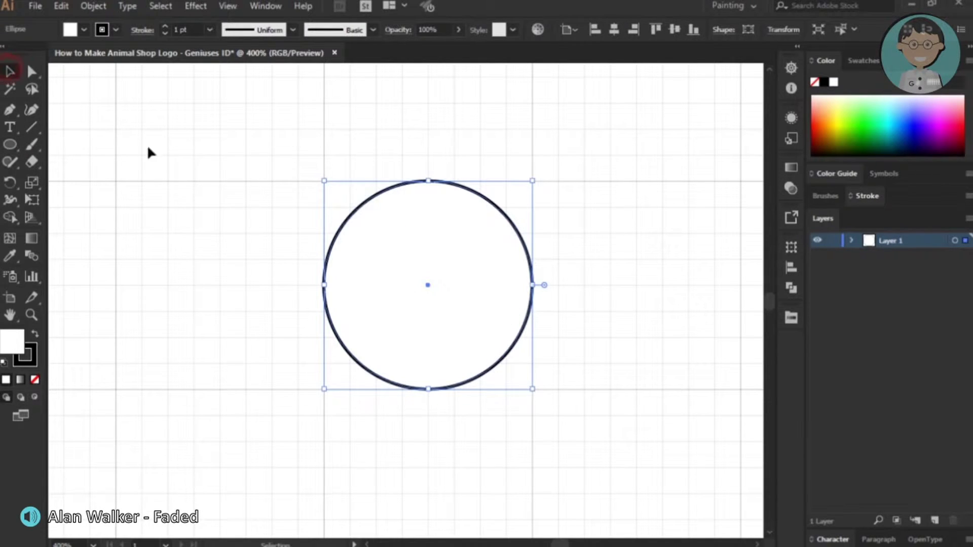
click(165, 157)
scroll(261, 216, up, 1)
- Draw two rectangles covering the circle's right part and lower half
click(10, 143)
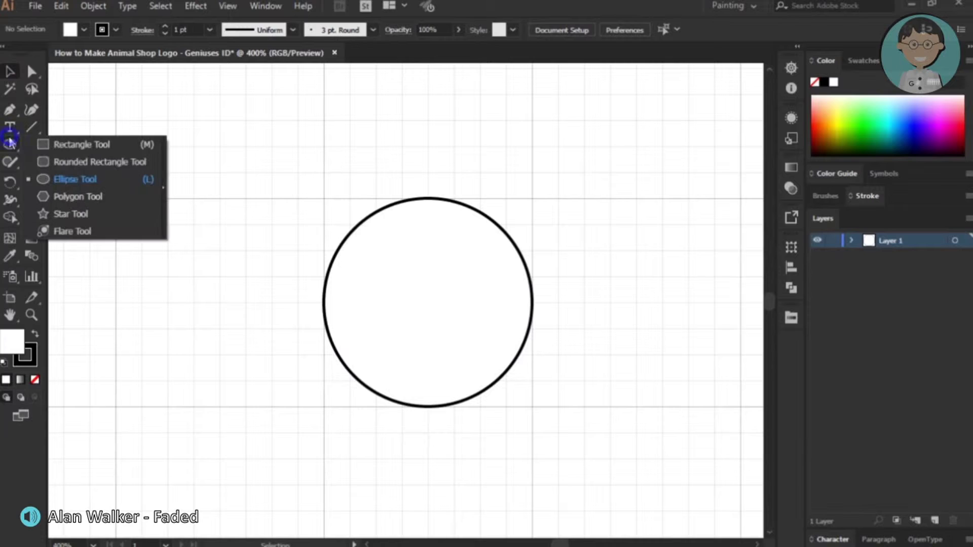
click(51, 146)
drag(376, 198, 532, 405)
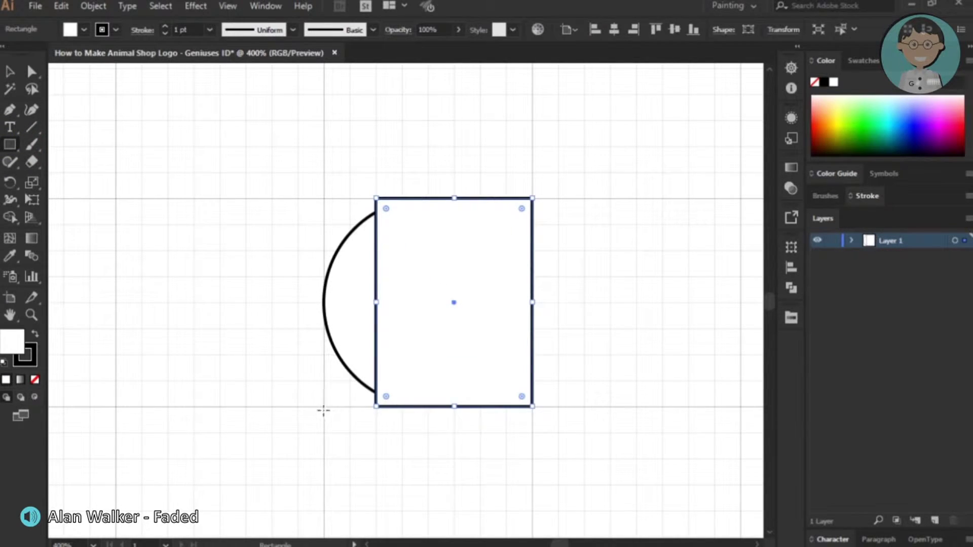
drag(325, 407, 532, 302)
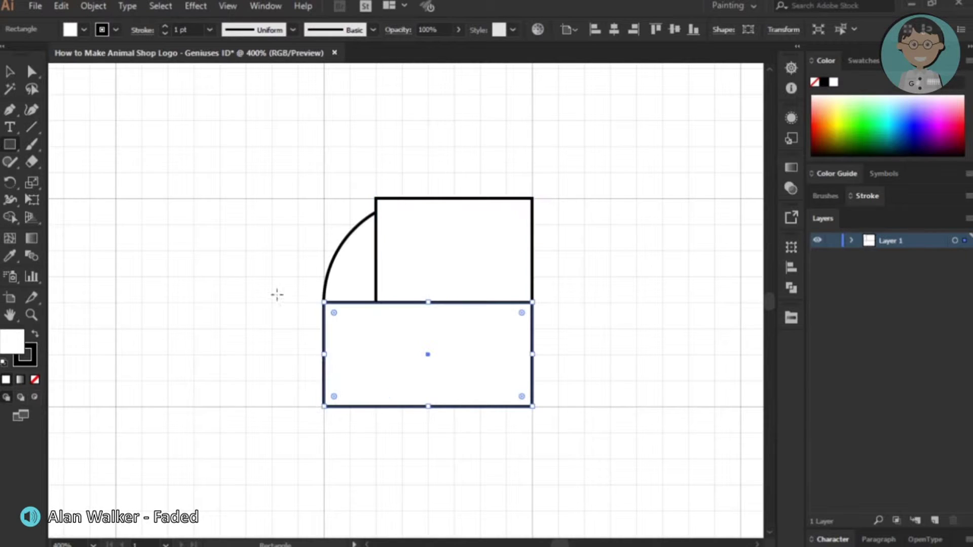
- Subtract the rectangles with Minus Front, leaving the upper-left quarter-circle wedge
click(9, 78)
drag(269, 130, 608, 431)
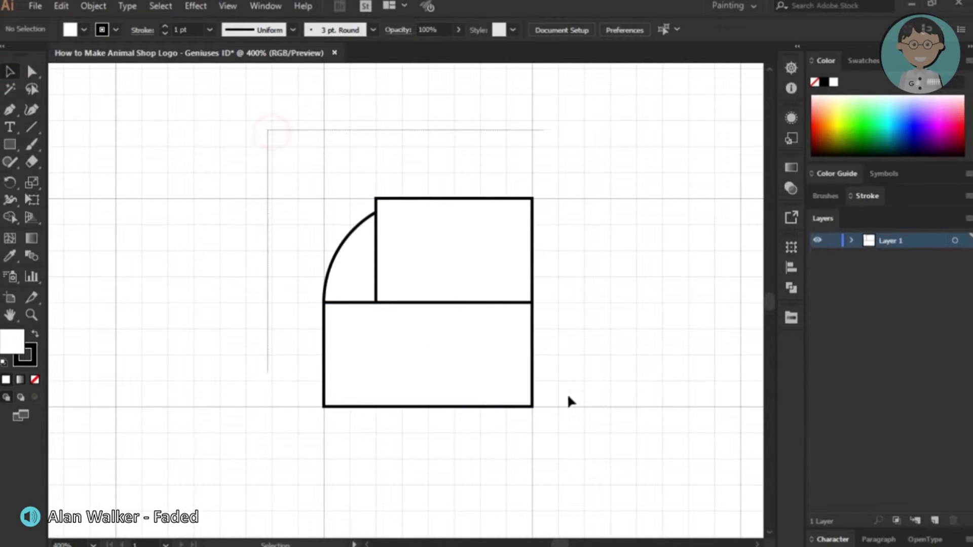
click(794, 299)
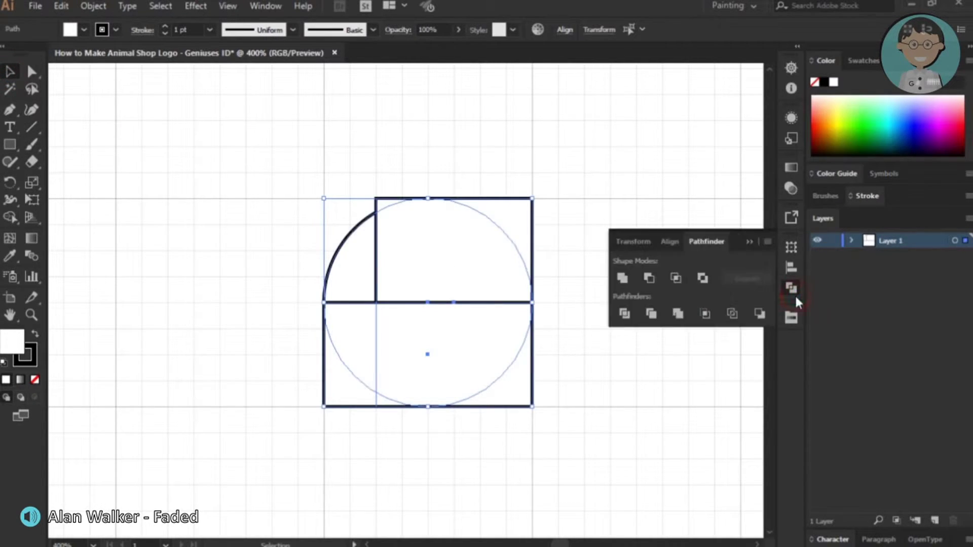
click(642, 276)
click(750, 241)
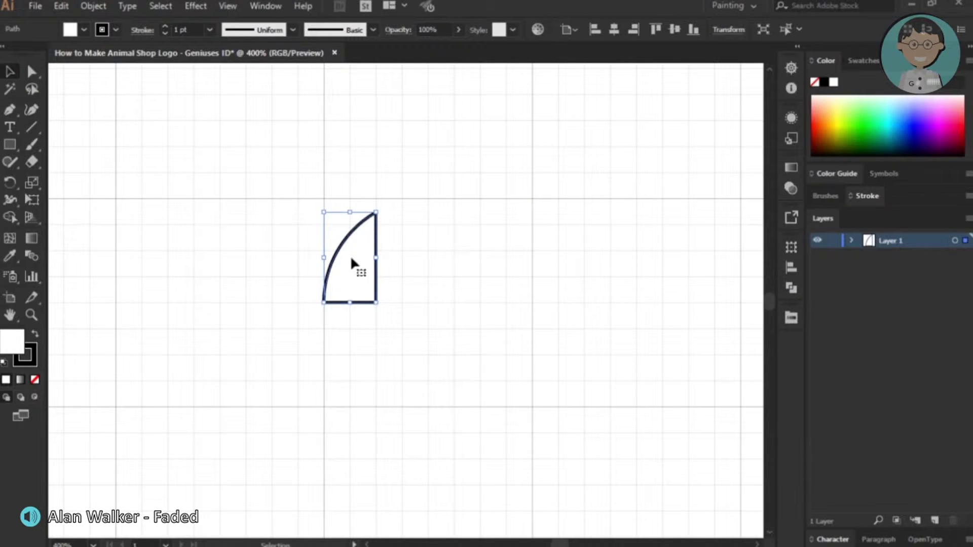
- Duplicate the wedge, reflect the copy vertically and shift it right beside the original
key(ctrl+f)
click(851, 240)
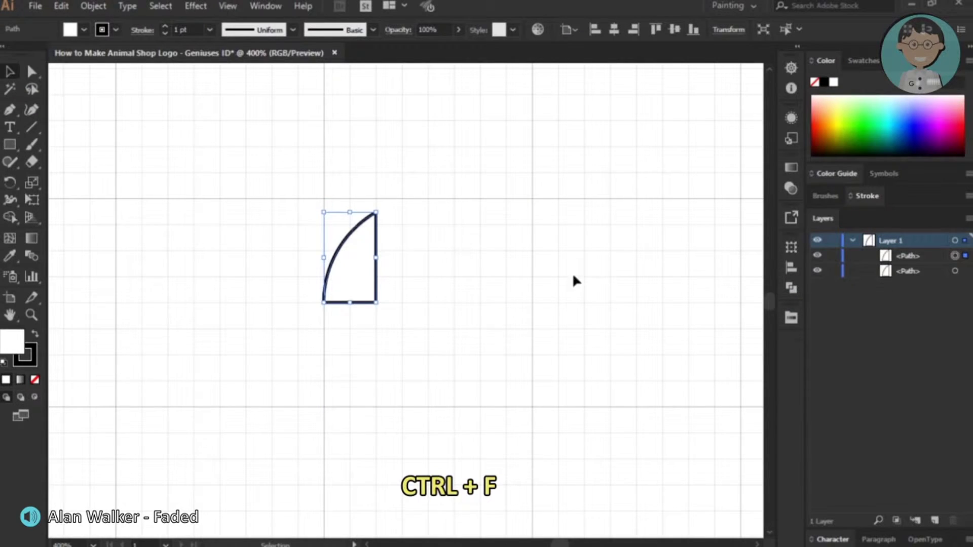
right_click(363, 248)
mouse_move(408, 459)
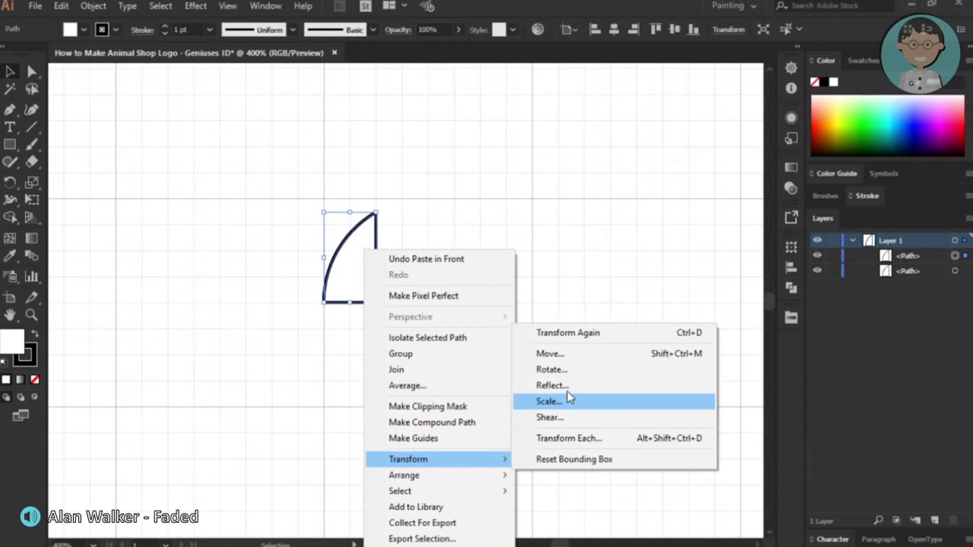
click(565, 386)
click(858, 332)
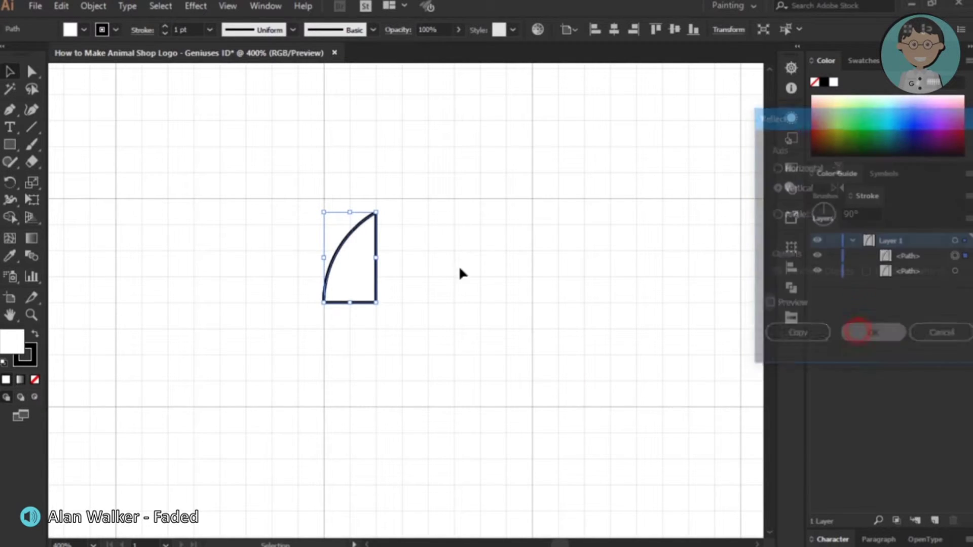
drag(349, 269, 402, 274)
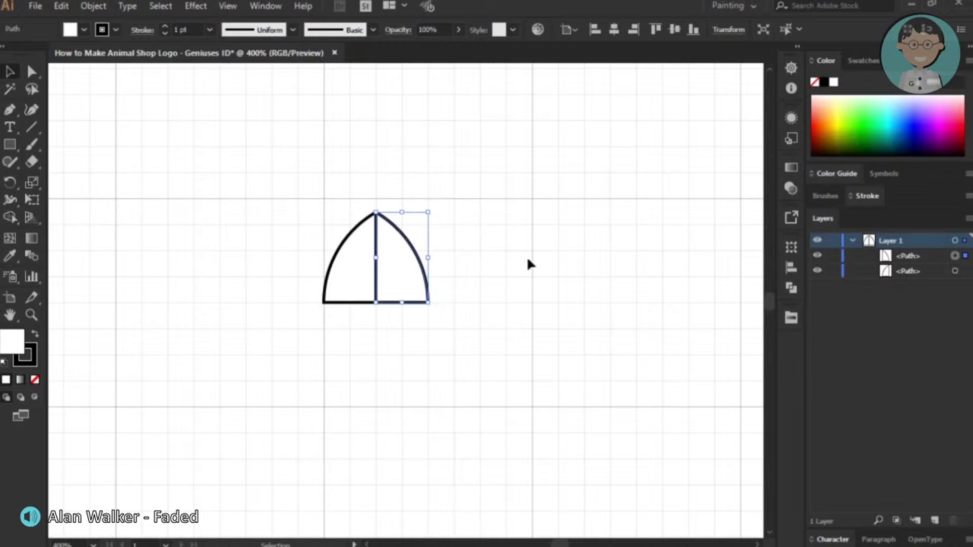
- Unite both halves into one arch and squeeze it into a narrow pointed ear
drag(261, 159, 516, 349)
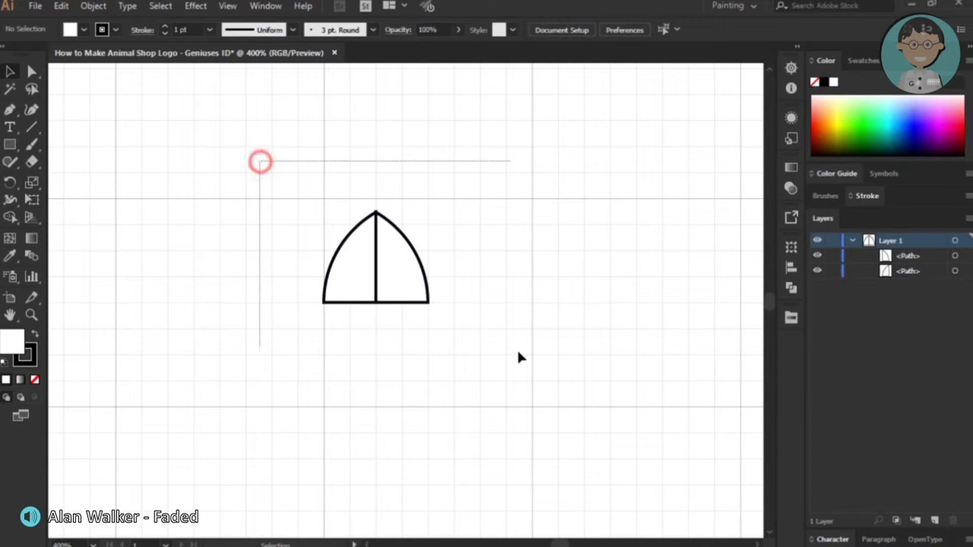
click(791, 288)
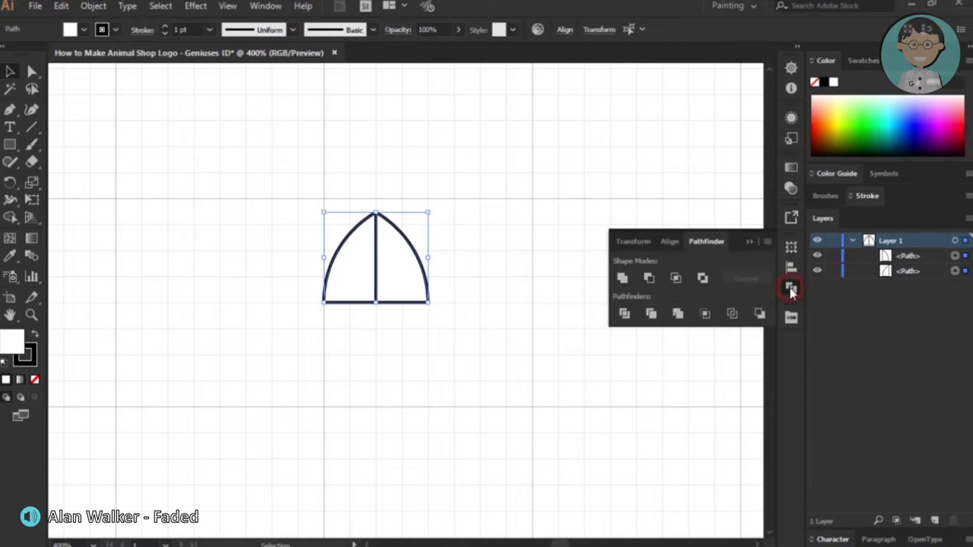
click(622, 279)
click(749, 241)
drag(428, 257, 375, 257)
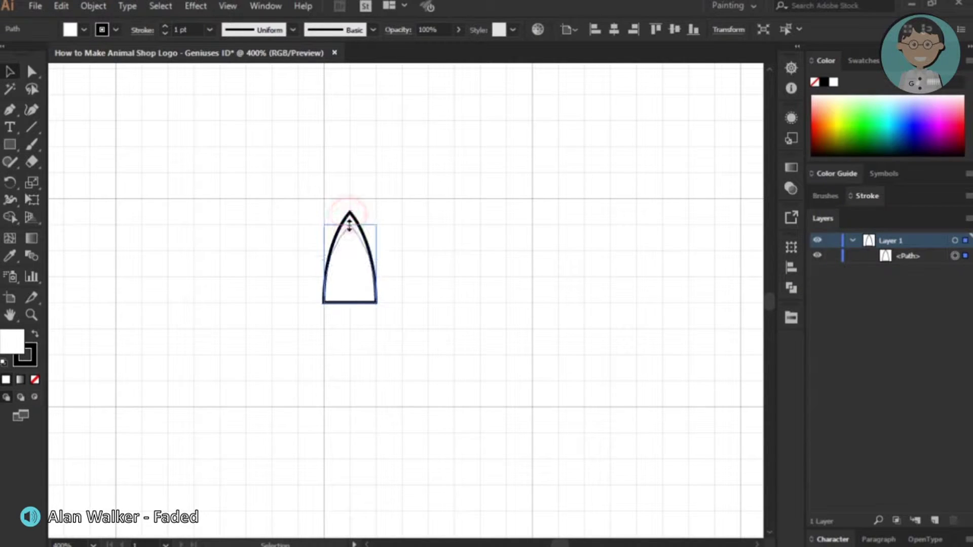
click(504, 256)
- Draw a large circle for the cat's head and set the ear on top of it
key(ctrl+minus)
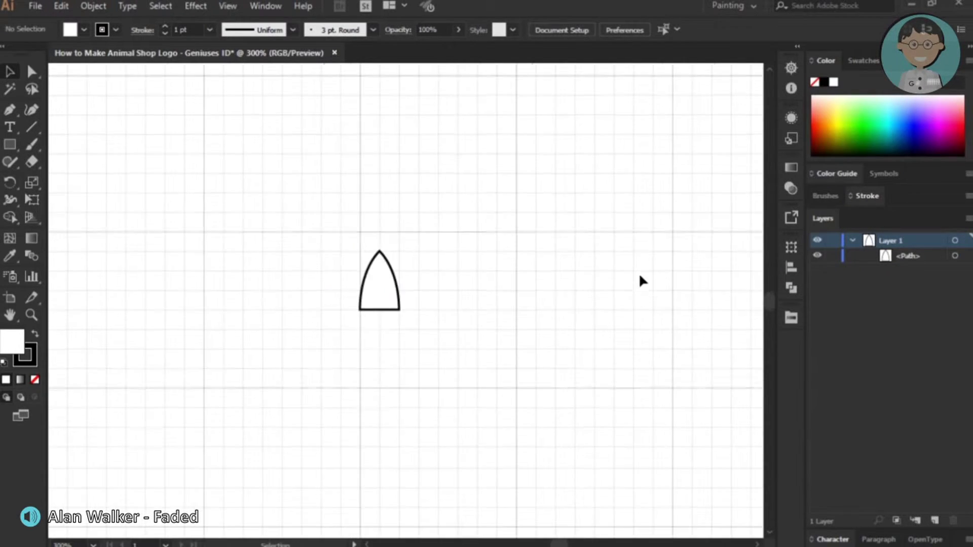
drag(378, 320, 261, 184)
click(175, 187)
click(15, 145)
click(52, 179)
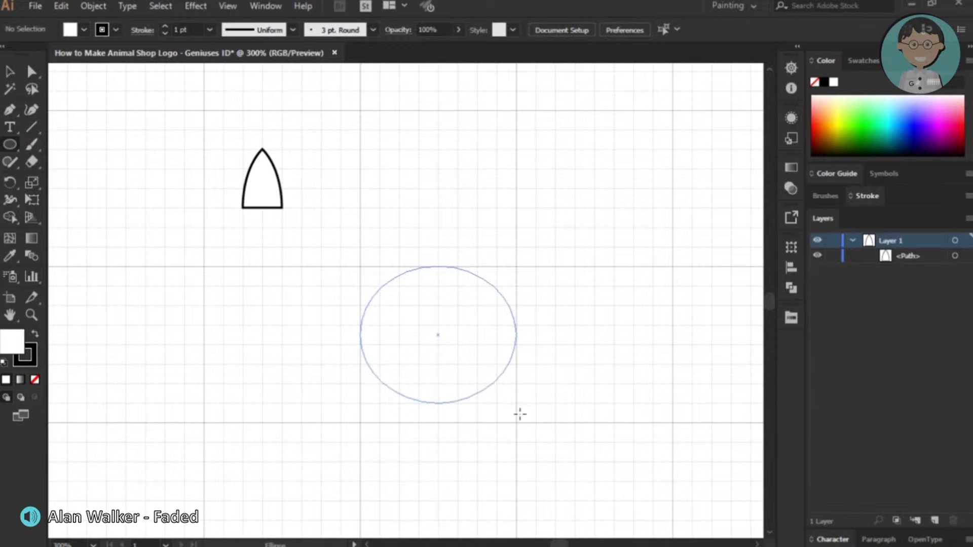
drag(359, 266, 517, 422)
click(11, 71)
drag(255, 181, 401, 273)
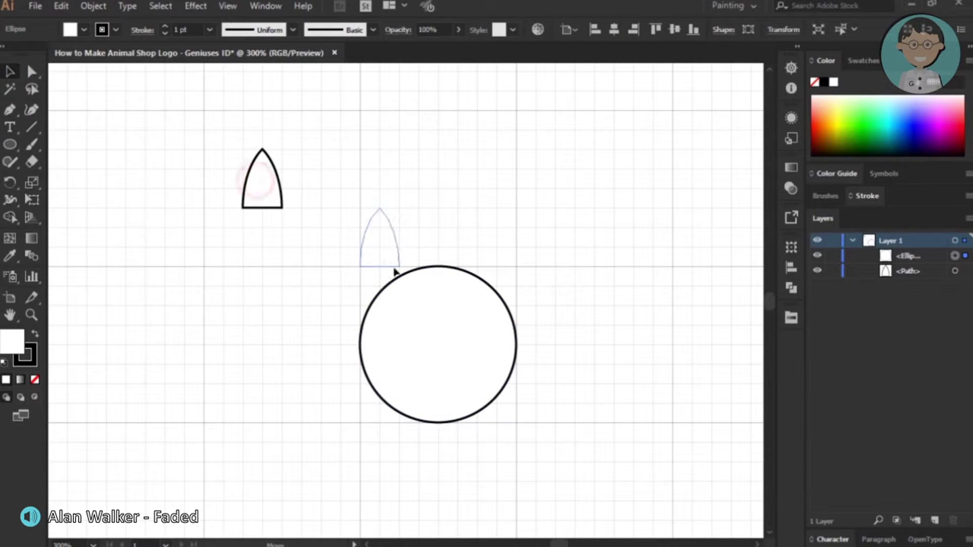
- Duplicate the ear to the head's upper right and rotate it -30°
key(ctrl+f)
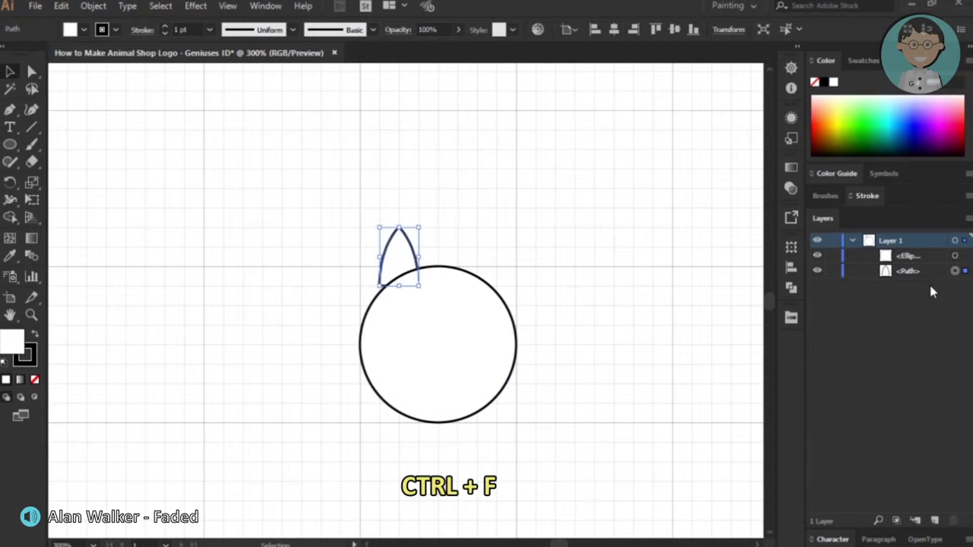
drag(409, 259, 487, 248)
click(527, 199)
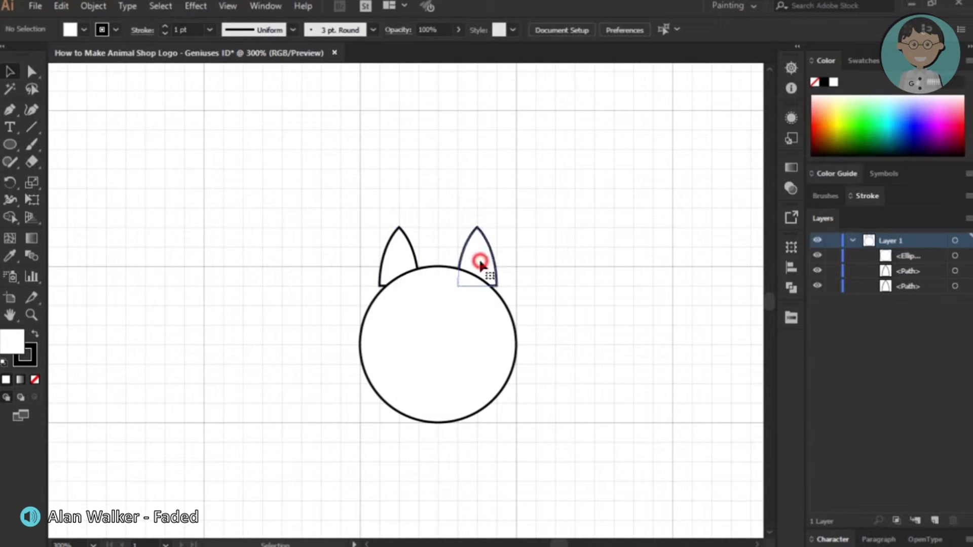
click(480, 261)
click(728, 29)
click(634, 90)
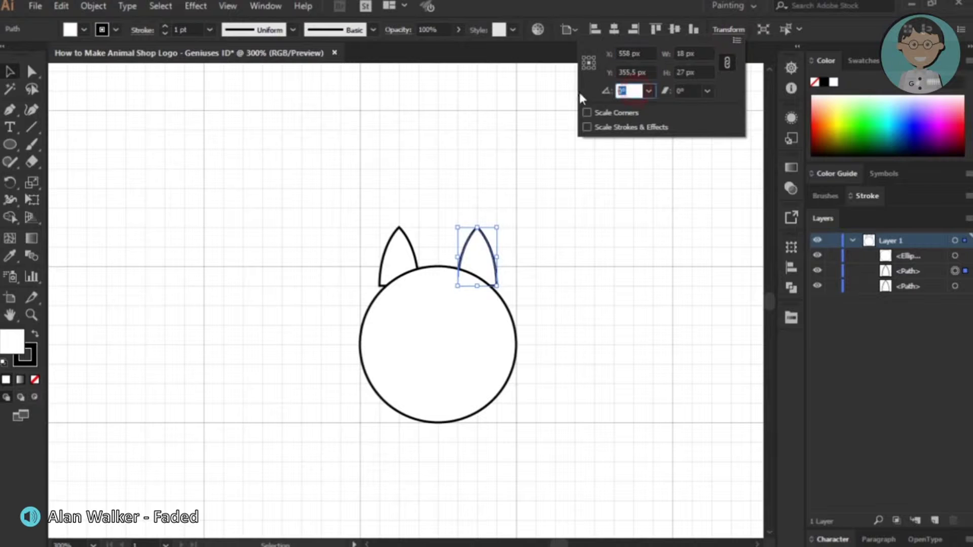
text(-30)
key(Return)
- Rotate the left ear 30° so it tilts outward
click(402, 251)
click(729, 31)
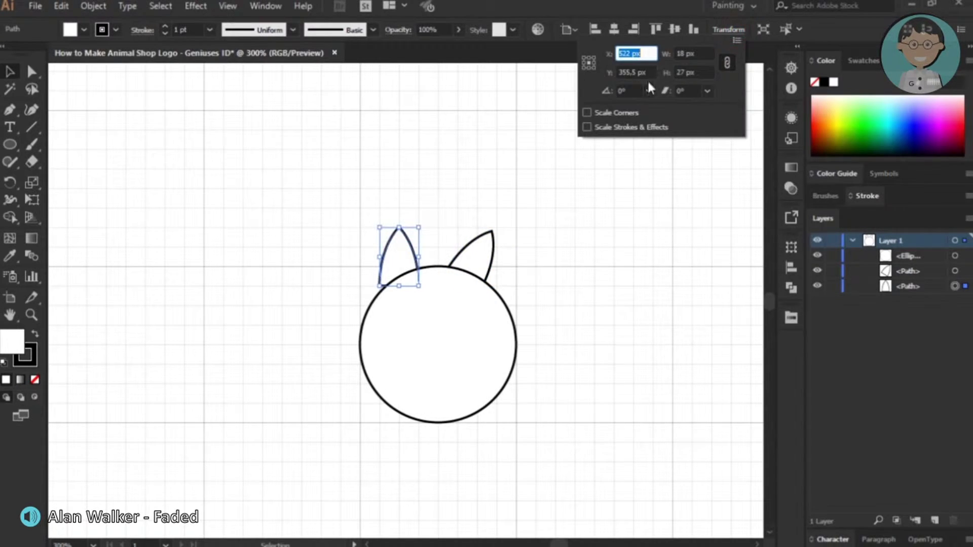
text(30)
key(Return)
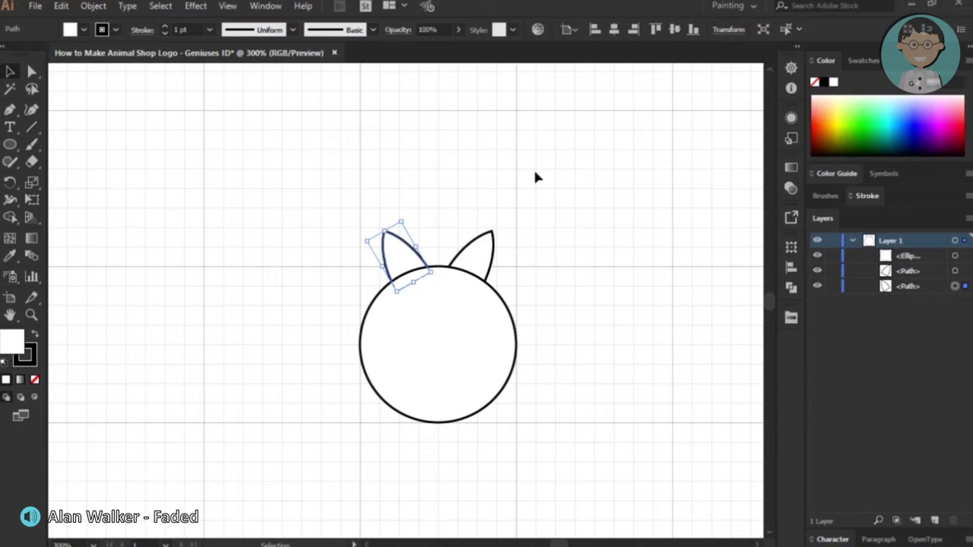
click(543, 189)
click(484, 256)
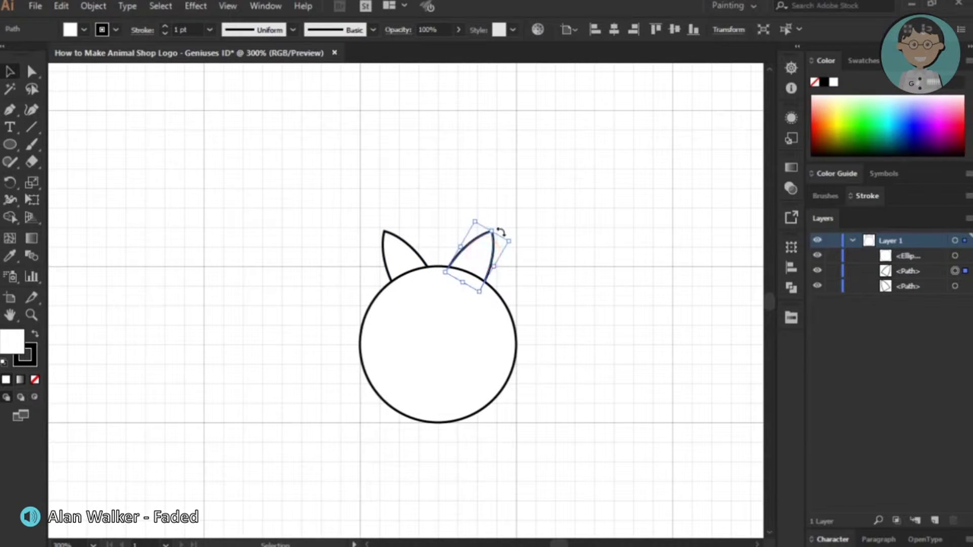
click(556, 201)
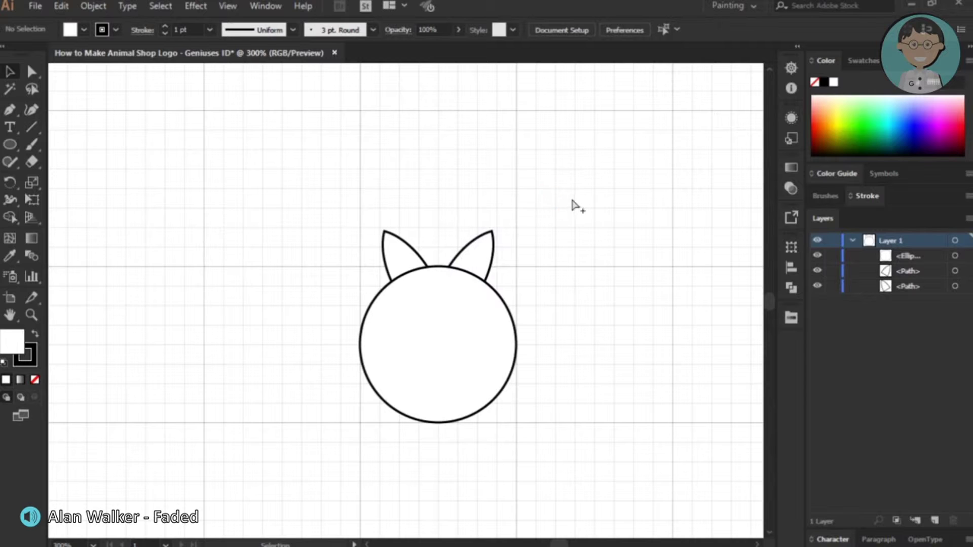
- Adjust the right ear's outward tilt by rotating its bounding box
scroll(570, 202, down, 1)
scroll(598, 245, up, 1)
scroll(586, 244, up, 1)
click(421, 238)
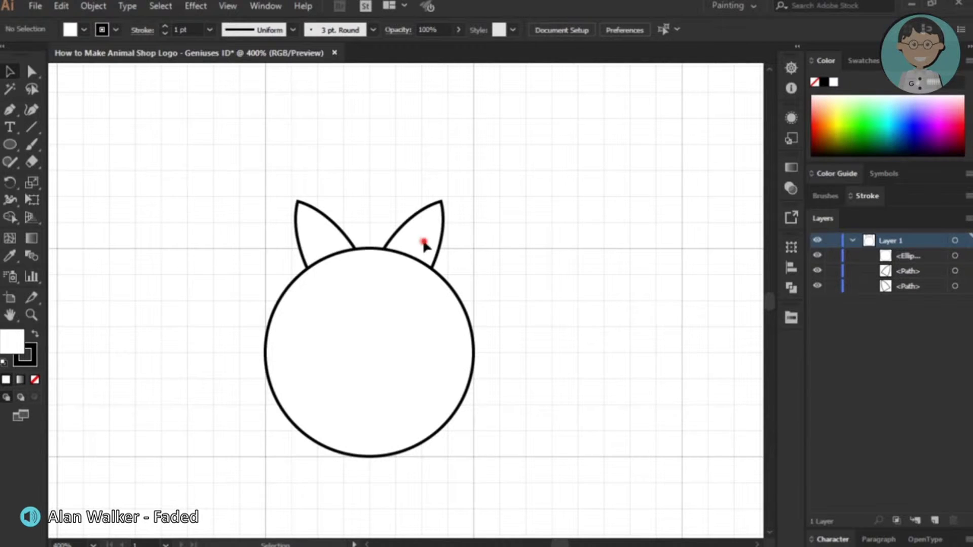
drag(442, 246, 448, 251)
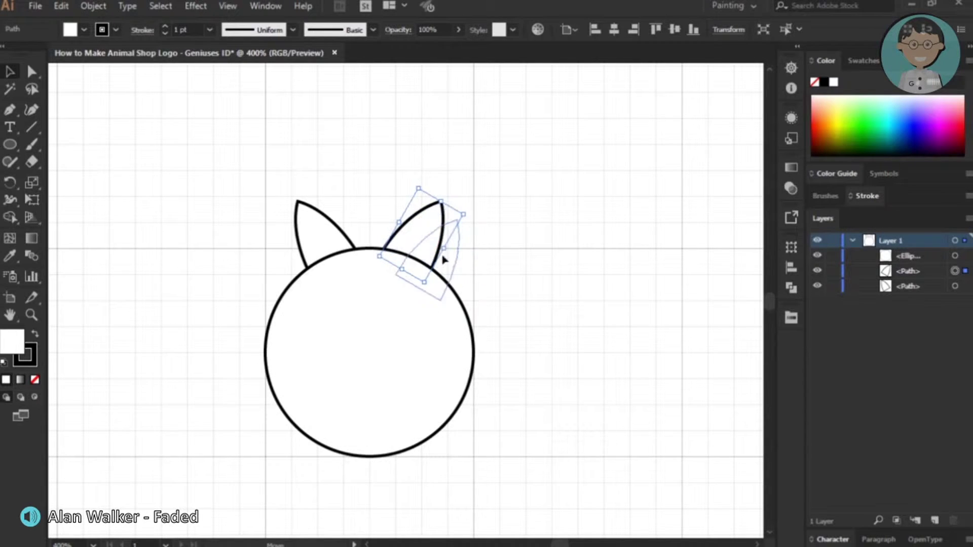
click(517, 225)
- Move the left ear further left along the head's top edge
click(432, 245)
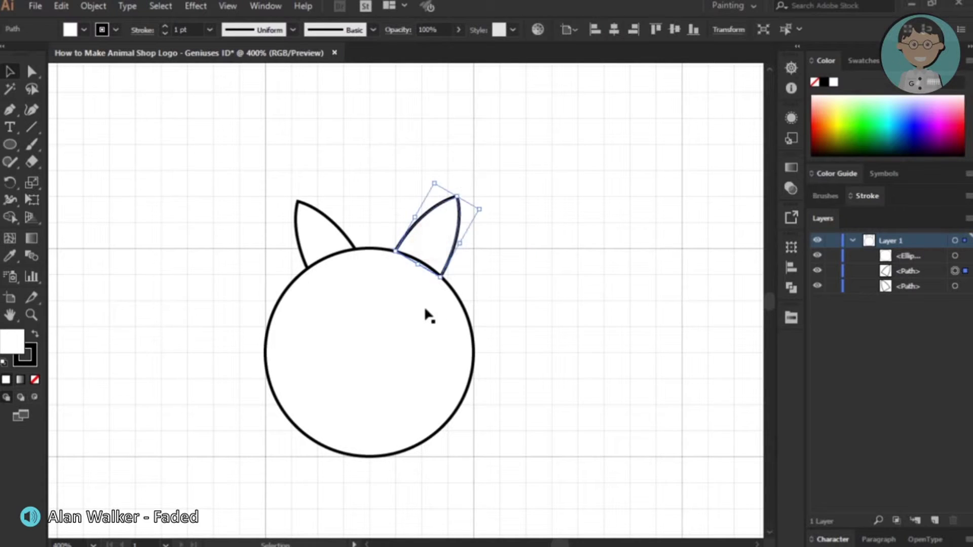
scroll(421, 304, up, 1)
scroll(355, 264, up, 1)
click(196, 169)
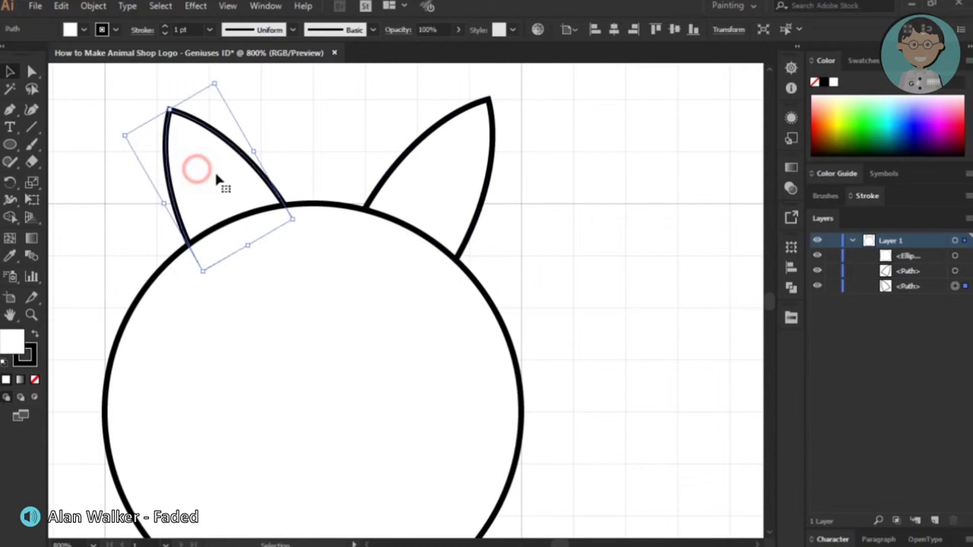
mouse_move(212, 174)
mouse_down()
mouse_move(208, 156)
mouse_move(160, 156)
mouse_up()
click(310, 289)
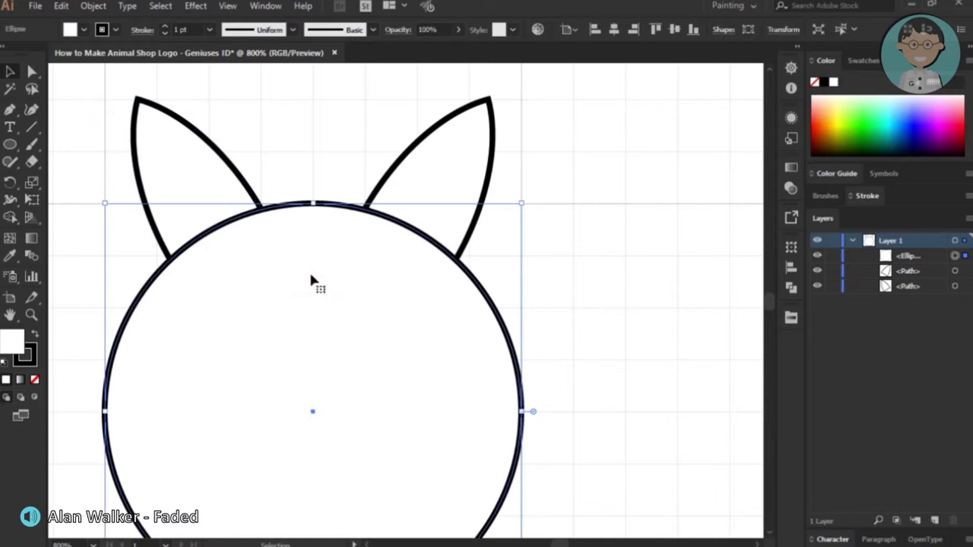
click(323, 155)
scroll(325, 158, down, 5)
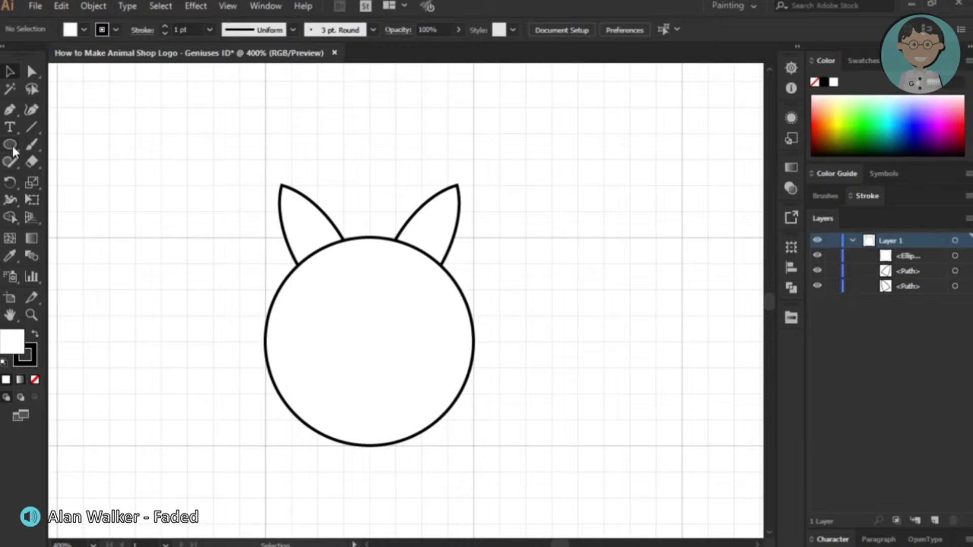
- Draw a small circle and place it on the head as the left eye
click(13, 147)
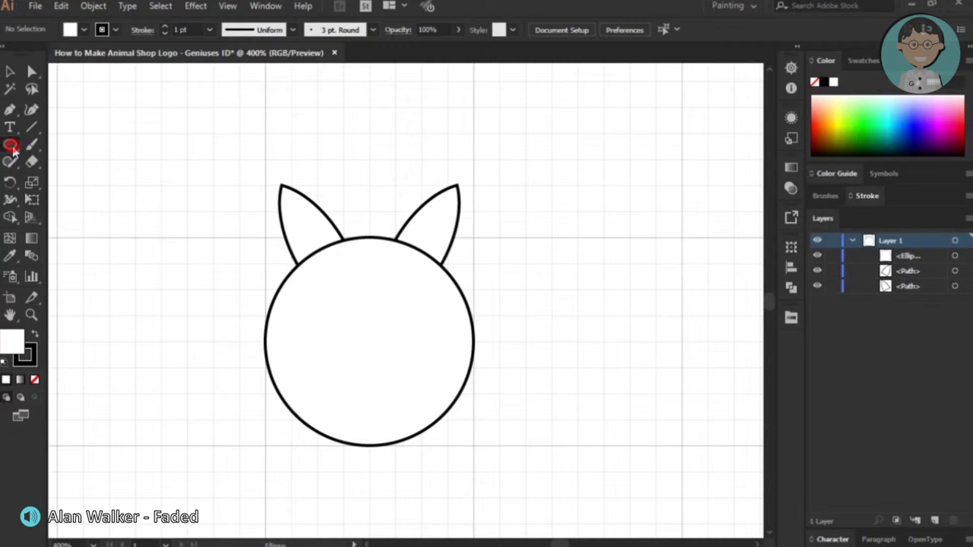
drag(187, 263, 214, 289)
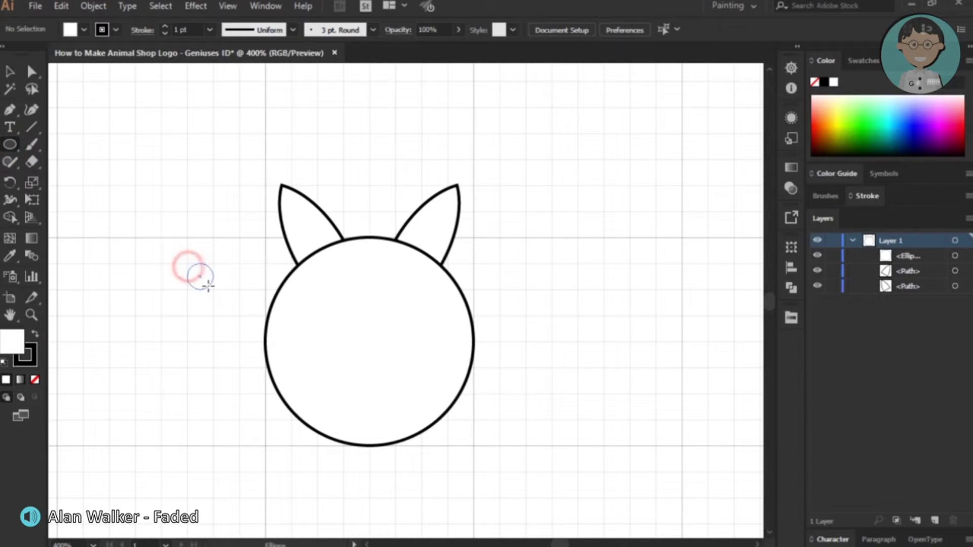
click(11, 74)
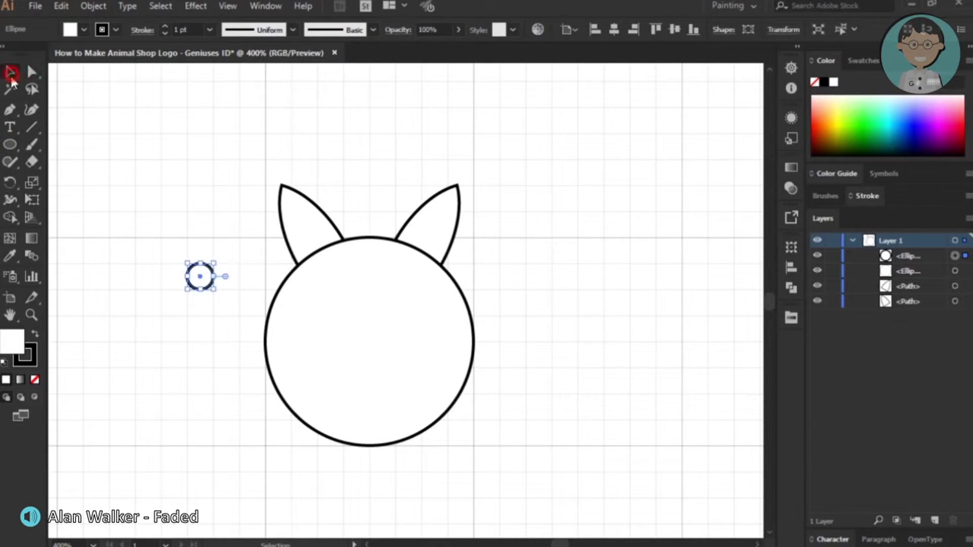
click(148, 260)
mouse_move(199, 276)
mouse_down()
mouse_move(343, 323)
mouse_move(342, 299)
mouse_move(345, 316)
mouse_up()
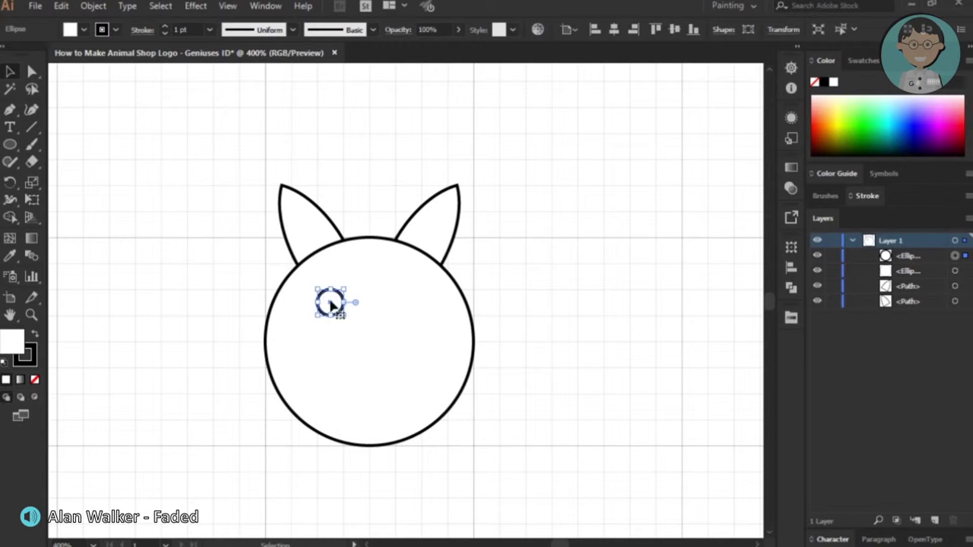
- Duplicate the eye in front and move the copy right as the right eye
key(ctrl+f)
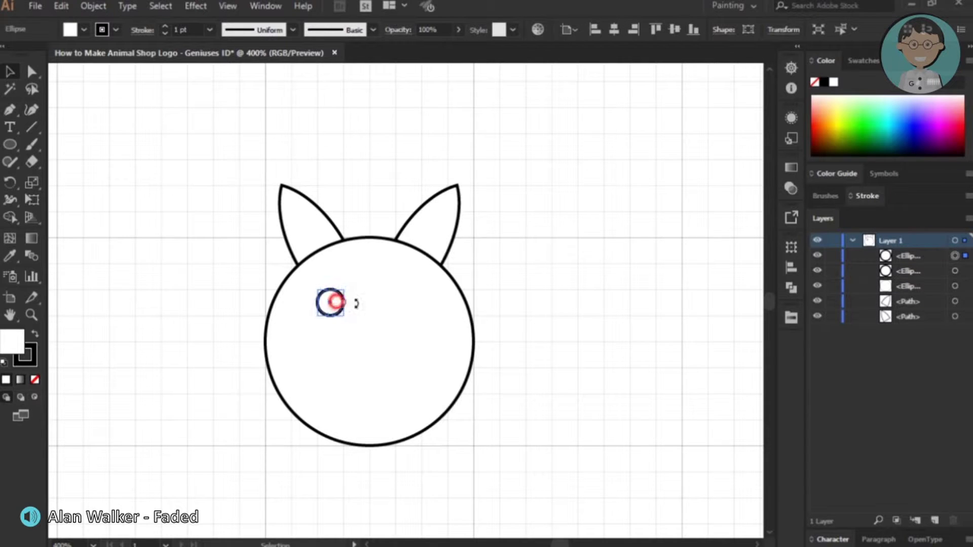
click(339, 299)
click(191, 180)
click(335, 298)
click(256, 191)
click(330, 300)
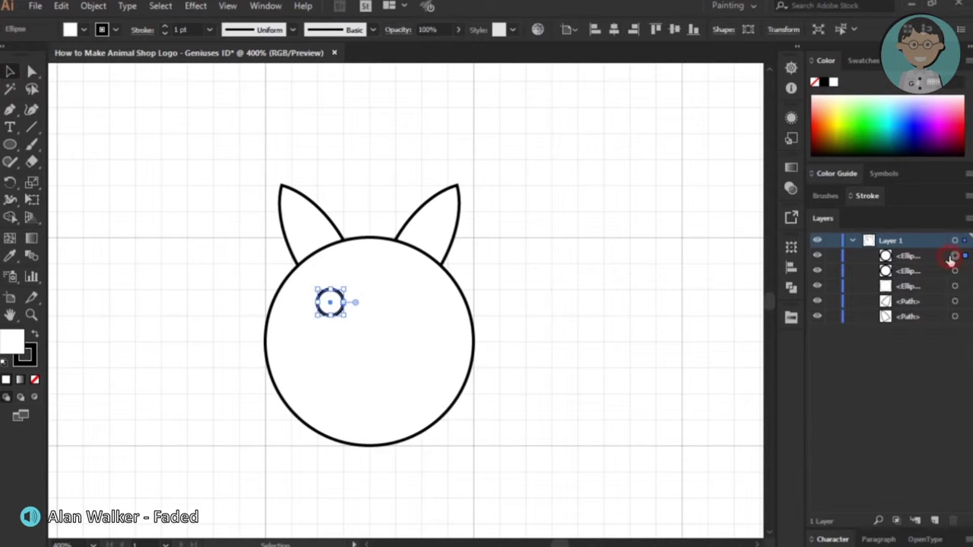
drag(335, 303, 411, 301)
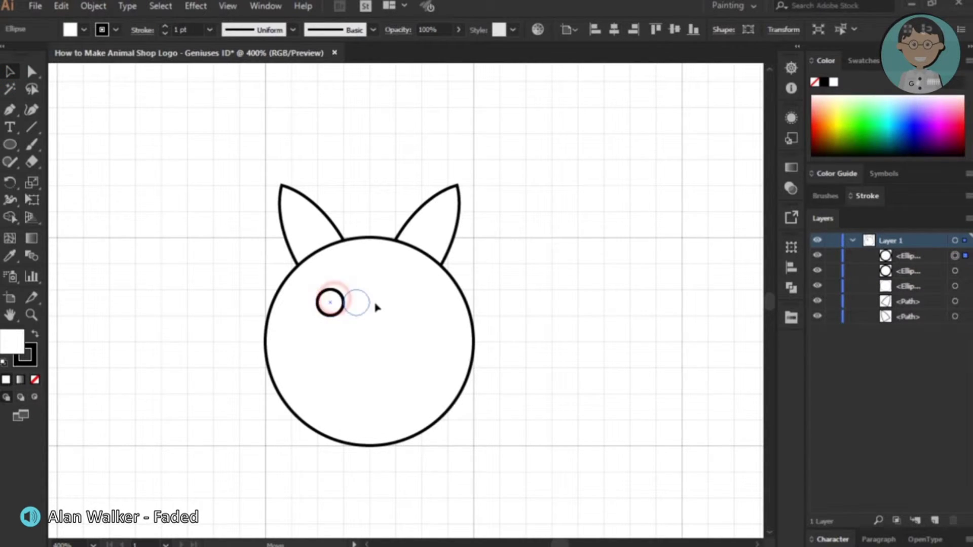
click(526, 250)
- Set the right eye's width to 12 px in Transform
scroll(525, 249, down, 3)
scroll(611, 268, up, 1)
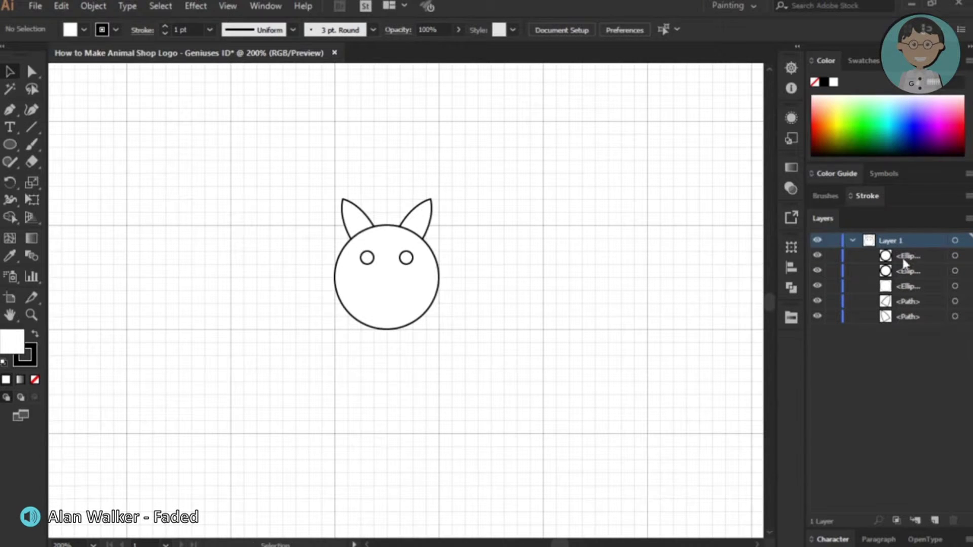
click(955, 256)
click(784, 29)
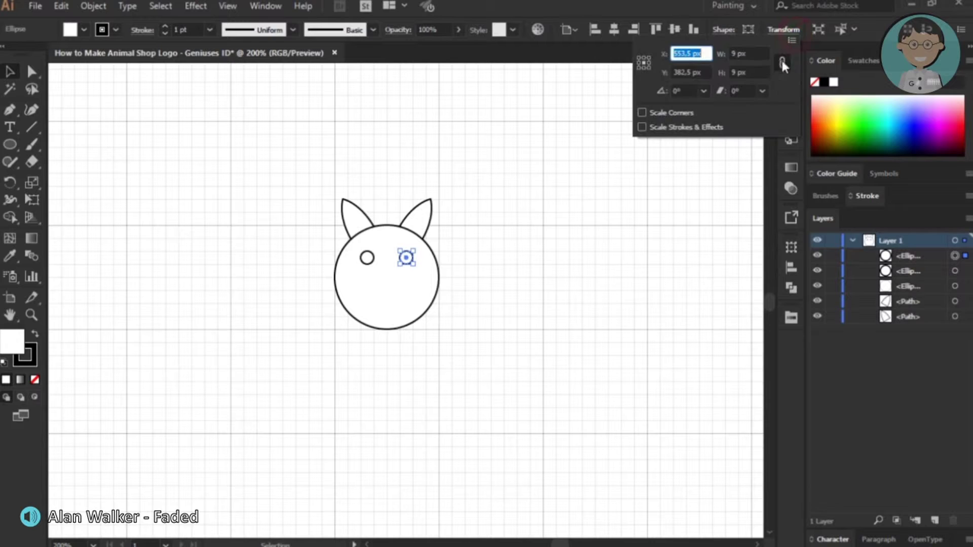
click(740, 54)
text(12)
key(Return)
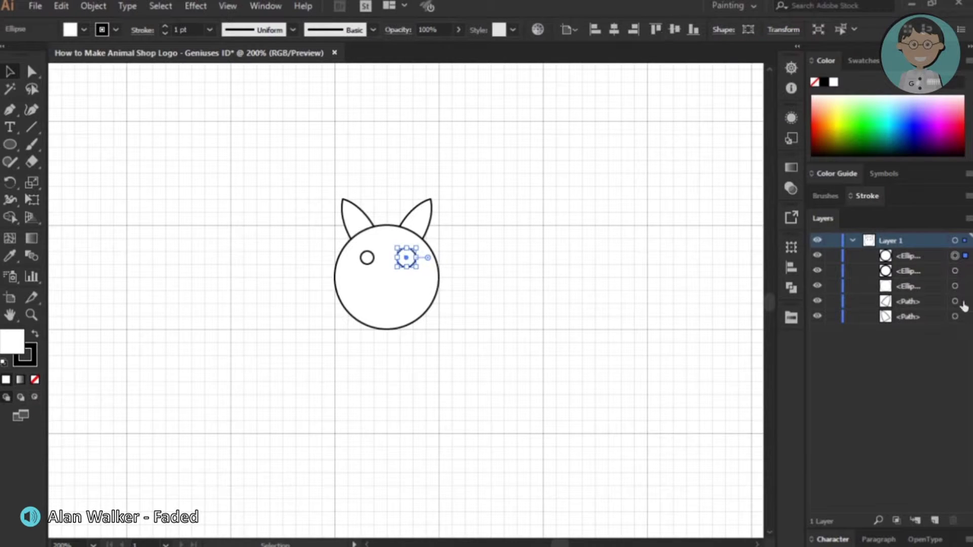
- Set the left eye's width to 12 px as well
click(954, 272)
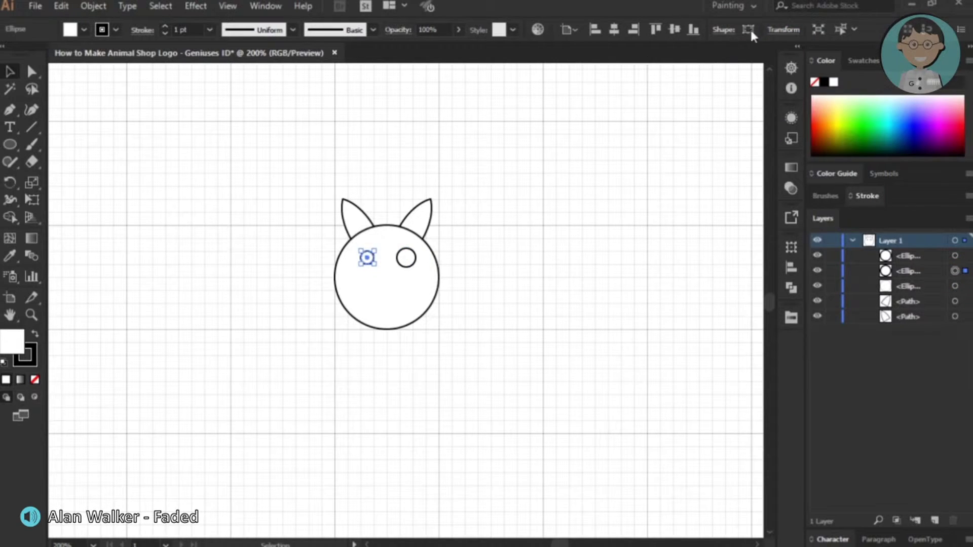
click(781, 29)
click(755, 53)
text(12)
key(Return)
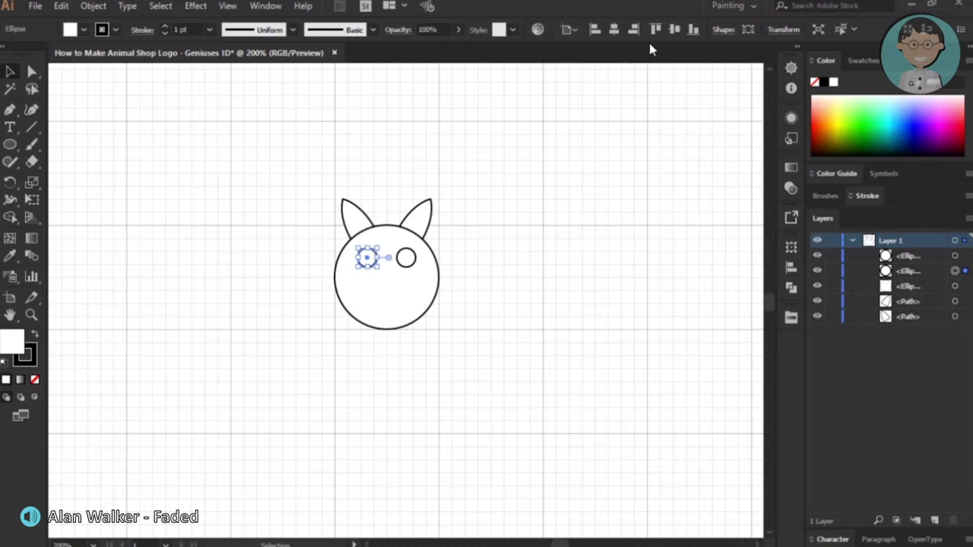
click(600, 168)
key(v)
scroll(598, 141, right, 2)
scroll(598, 141, right, 2)
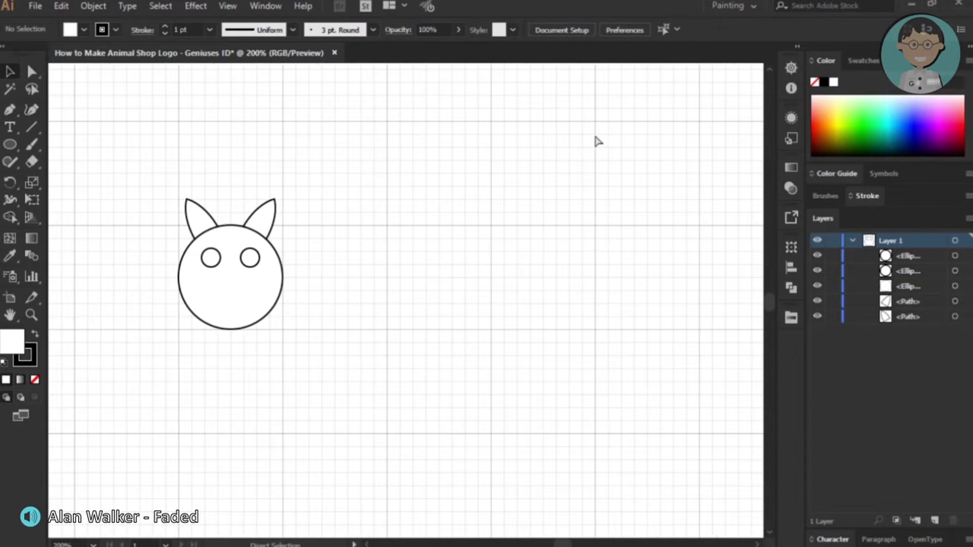
scroll(597, 141, right, 2)
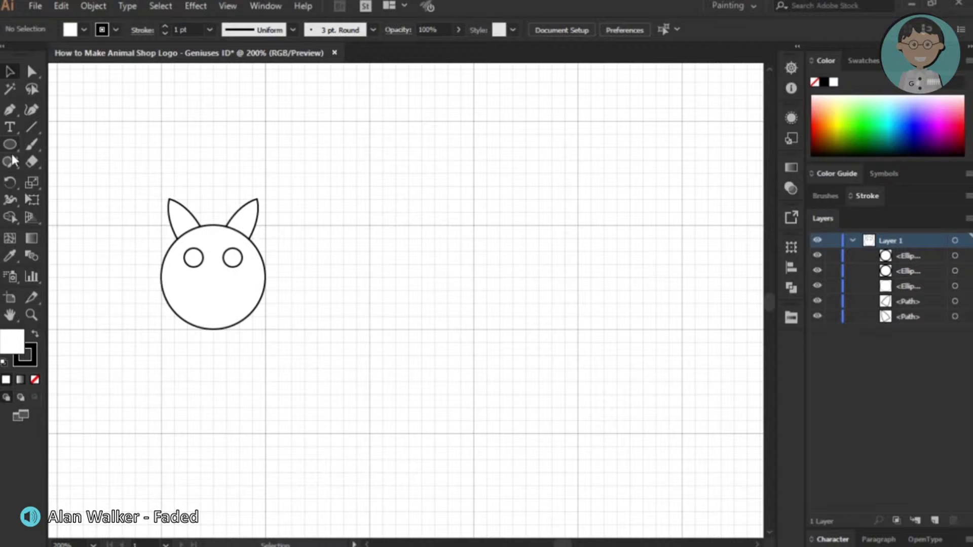
- Draw a closed right triangle with the Pen tool beside the cat head
click(10, 109)
scroll(423, 257, up, 1)
scroll(413, 256, up, 1)
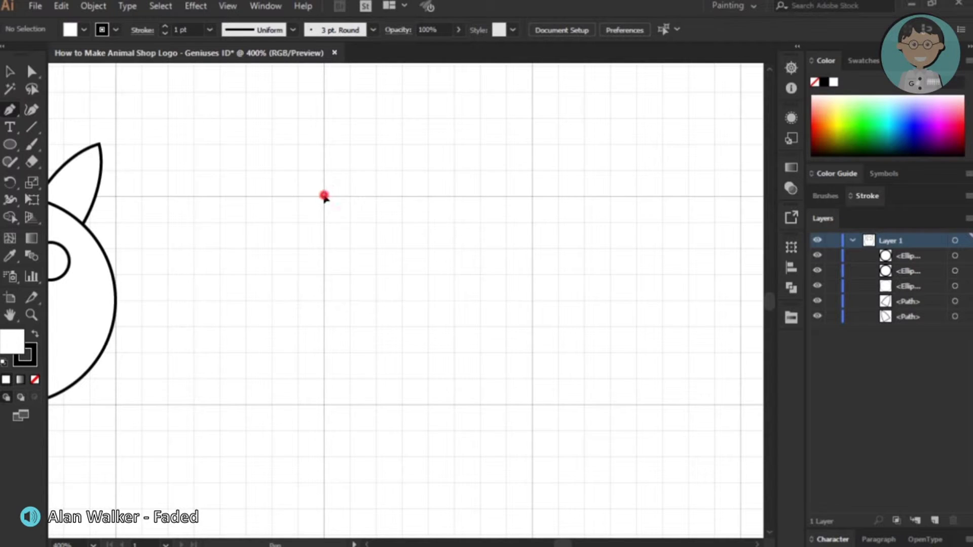
click(324, 196)
click(323, 404)
click(532, 404)
click(324, 196)
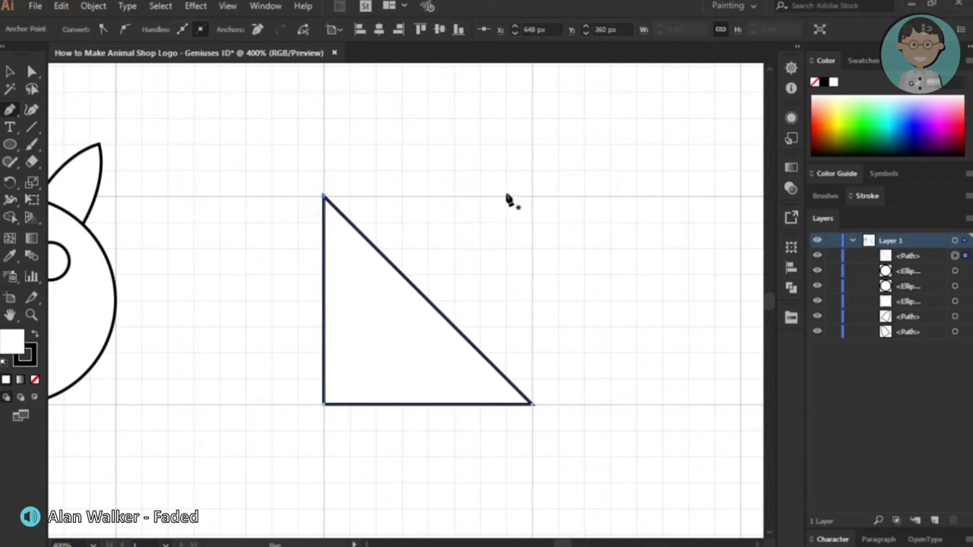
- Draw a small circle and, with grid snapping off, move it into the triangle's top corner
click(10, 146)
drag(389, 202, 402, 223)
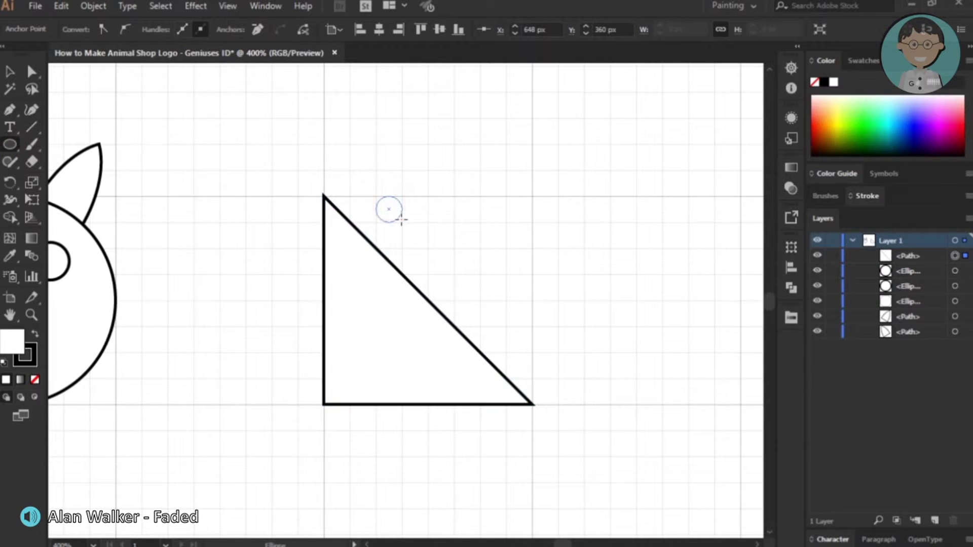
key(v)
click(308, 131)
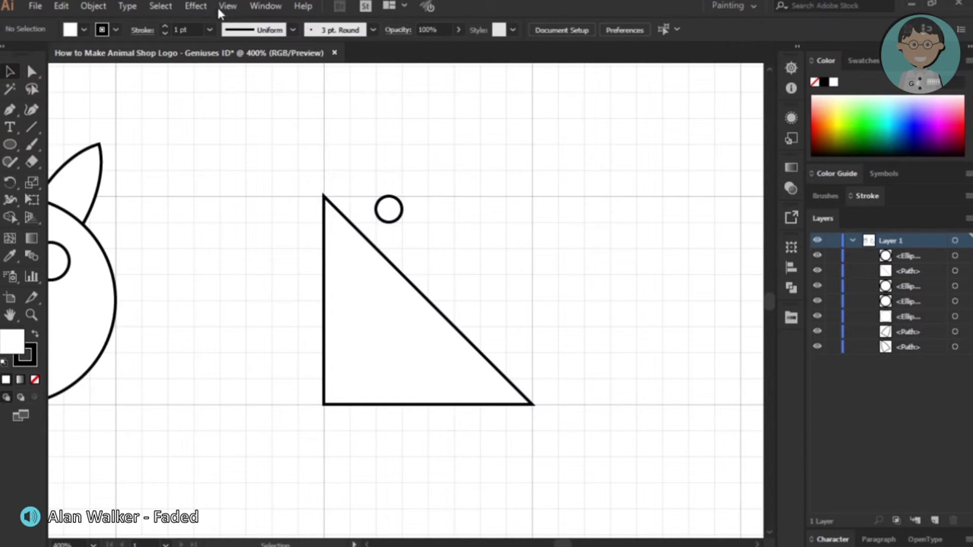
click(225, 7)
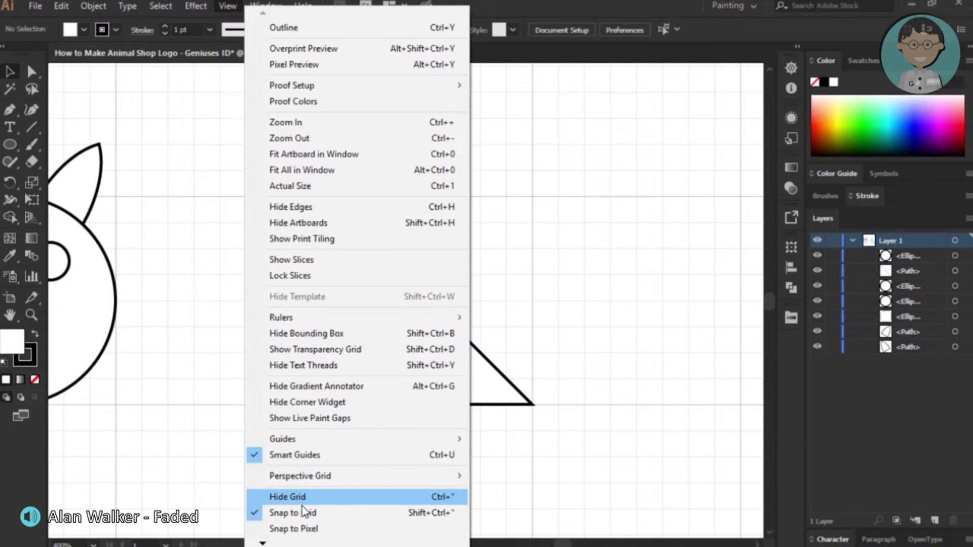
click(303, 497)
drag(388, 208, 333, 217)
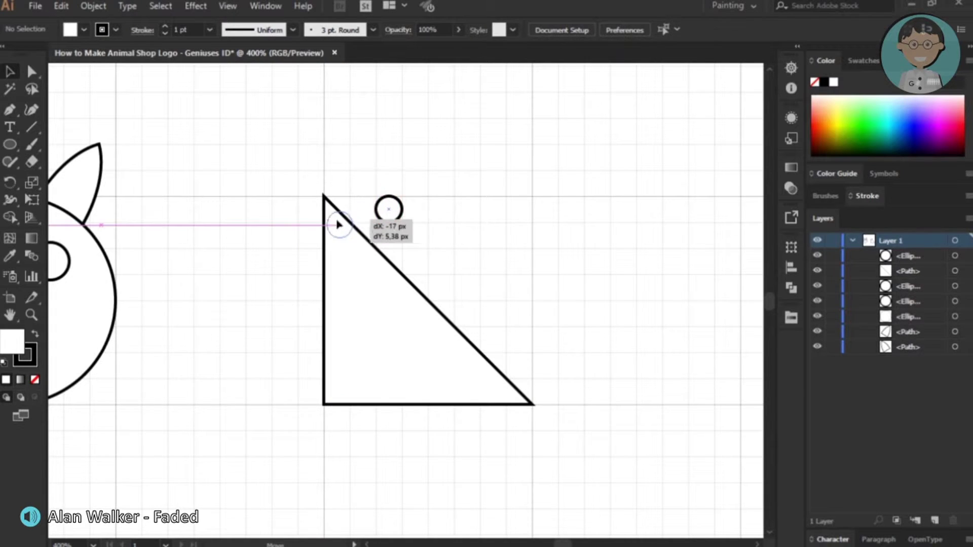
- Nudge the small circle snugly into the triangle's corner
scroll(348, 196, up, 3)
scroll(346, 199, up, 3)
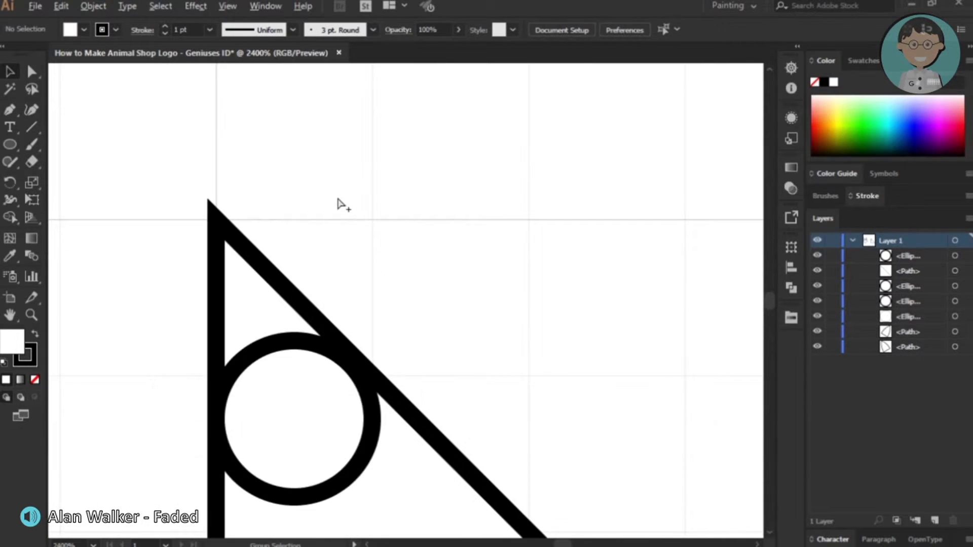
scroll(324, 269, down, 3)
scroll(314, 339, down, 1)
drag(297, 353, 319, 338)
click(320, 345)
click(404, 235)
- Select the triangle and circle together and switch to the Shape Builder tool
scroll(405, 236, down, 5)
drag(369, 217, 630, 473)
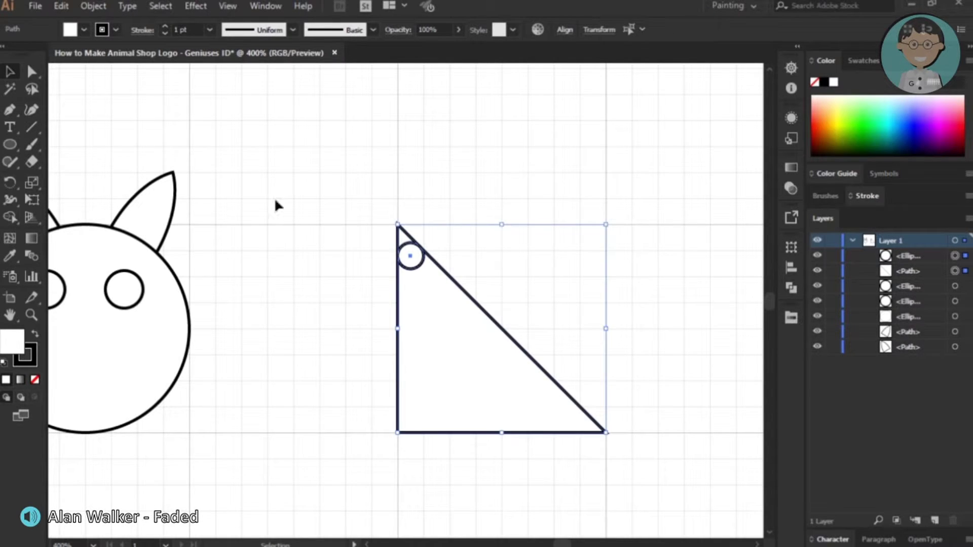
click(10, 217)
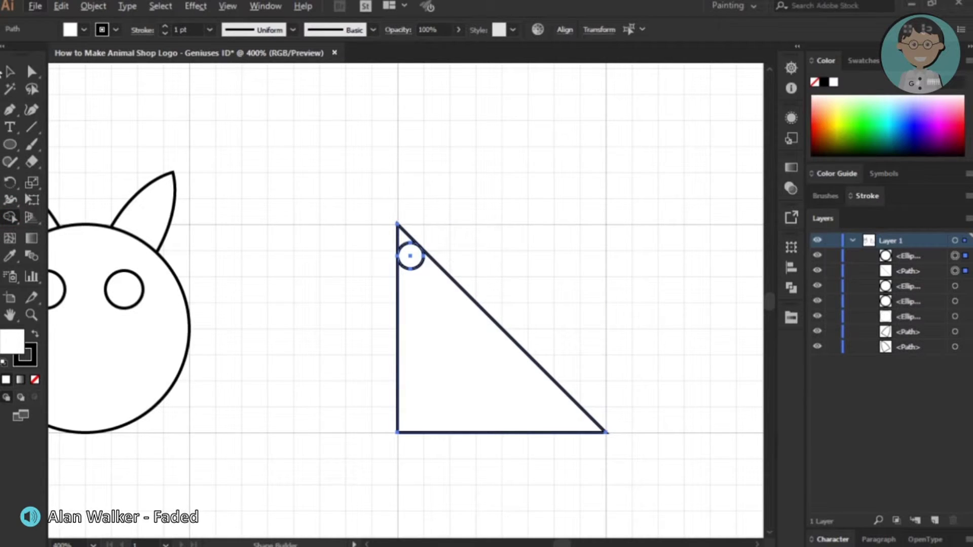
click(12, 76)
click(326, 144)
scroll(370, 243, up, 2)
- Nudge the corner circle deeper into the triangle, setting its Y position to 369.625
scroll(370, 248, up, 2)
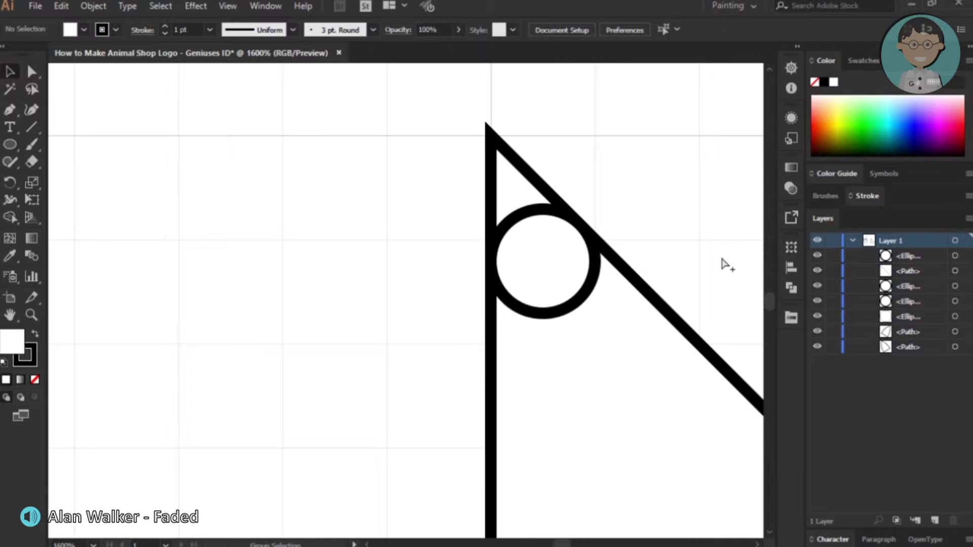
scroll(360, 259, up, 2)
click(349, 267)
drag(398, 244, 397, 241)
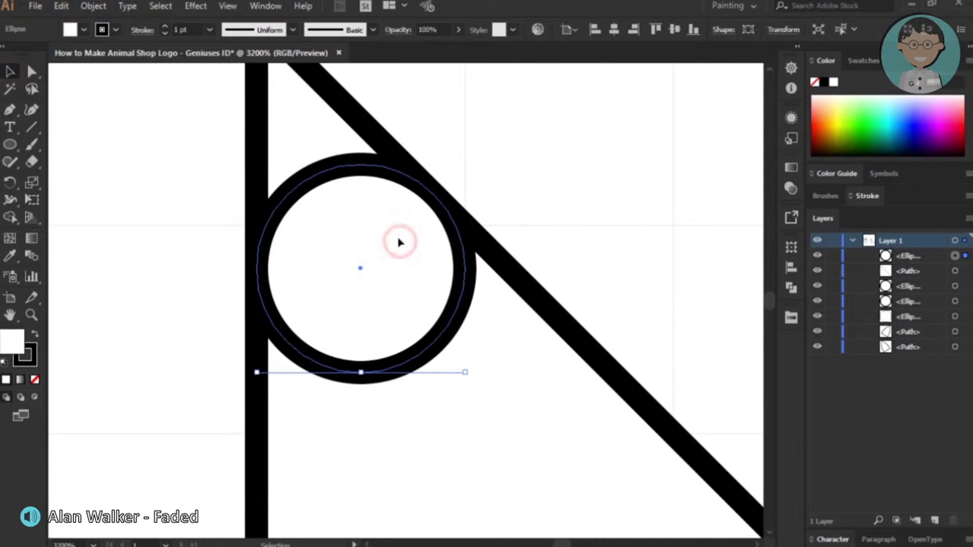
click(370, 302)
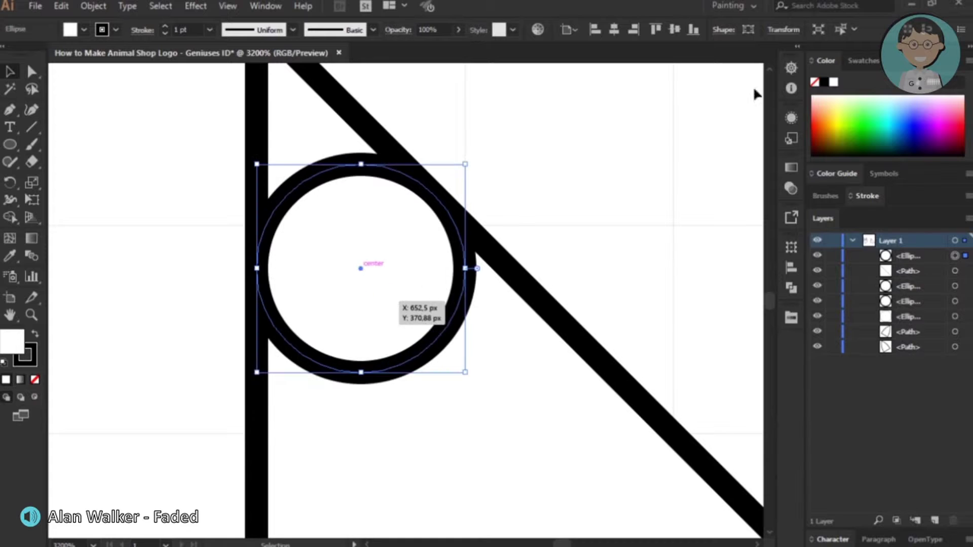
click(779, 32)
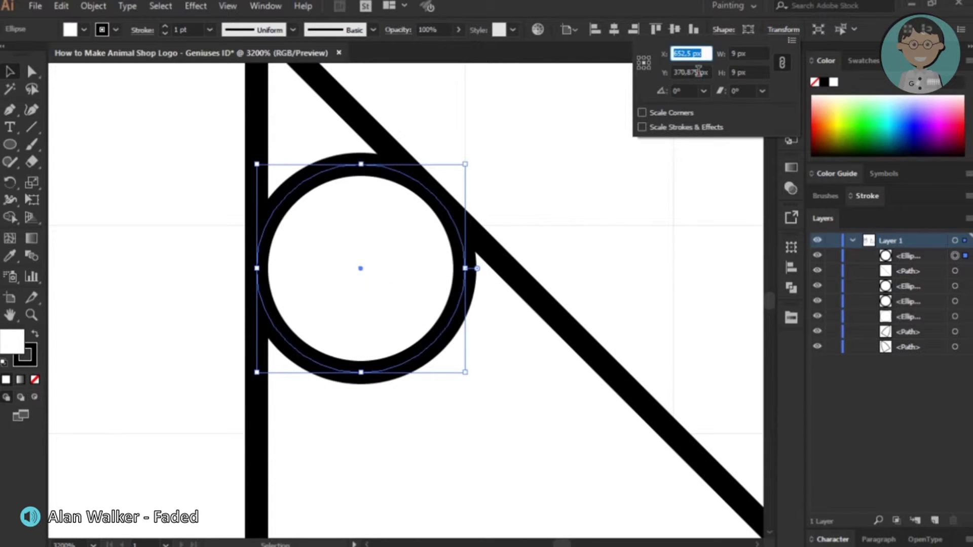
click(698, 71)
text(369.625)
key(Return)
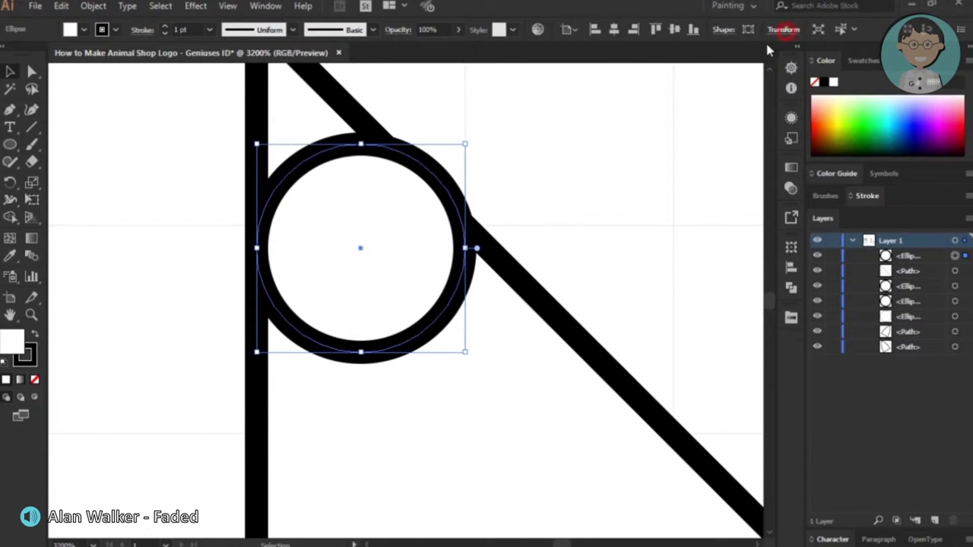
- Fine-tune the circle's Y position to 370.3, then change its last decimal digit to 9
click(784, 29)
click(689, 72)
text(370.3)
key(Return)
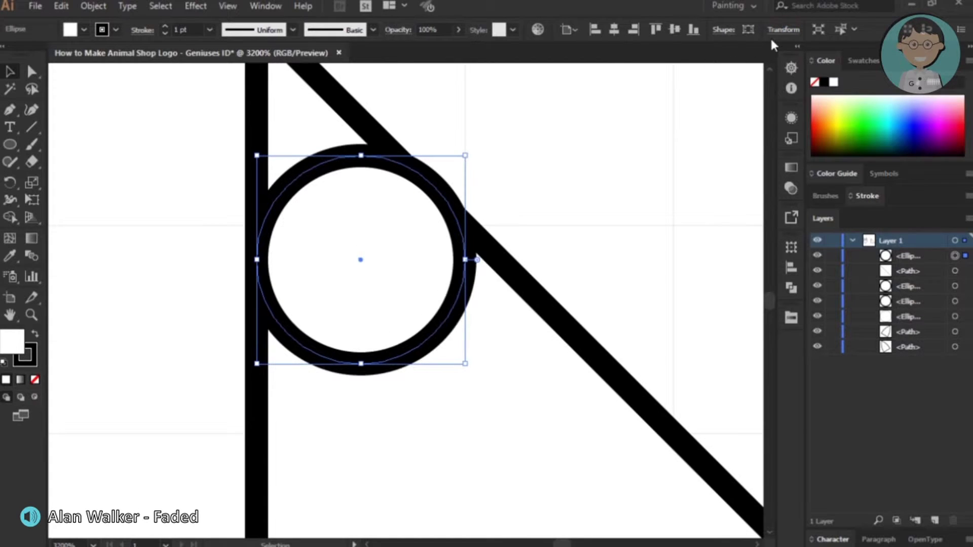
click(783, 30)
drag(693, 72, 686, 72)
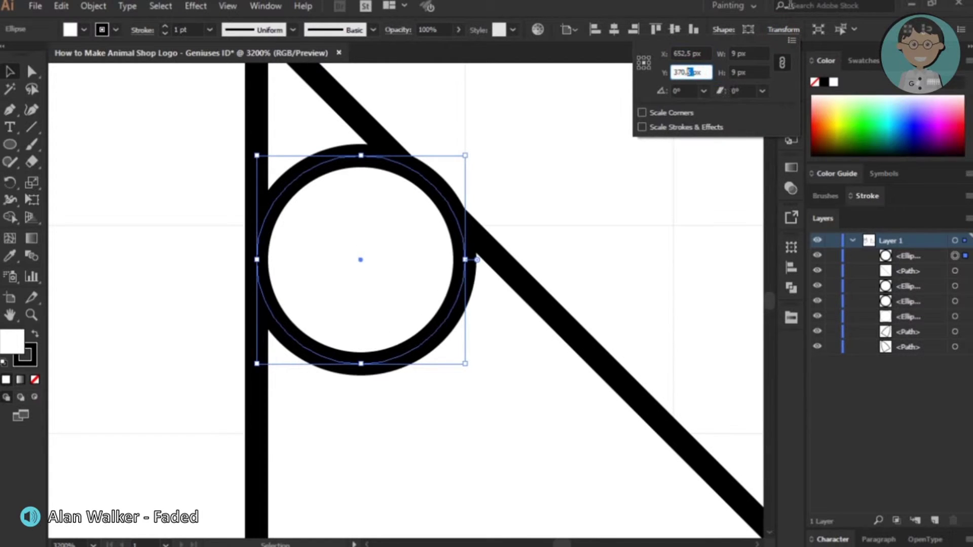
text(9)
key(Return)
click(785, 29)
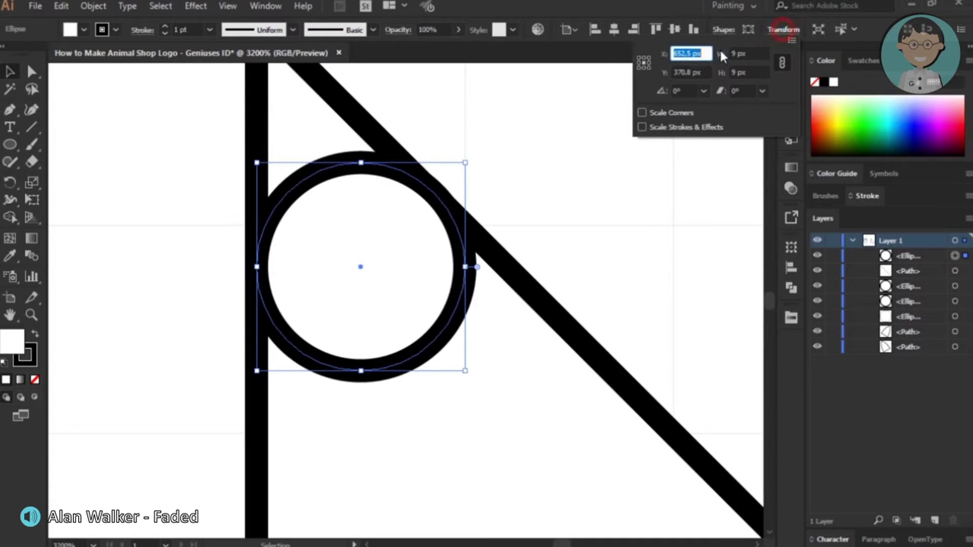
click(709, 21)
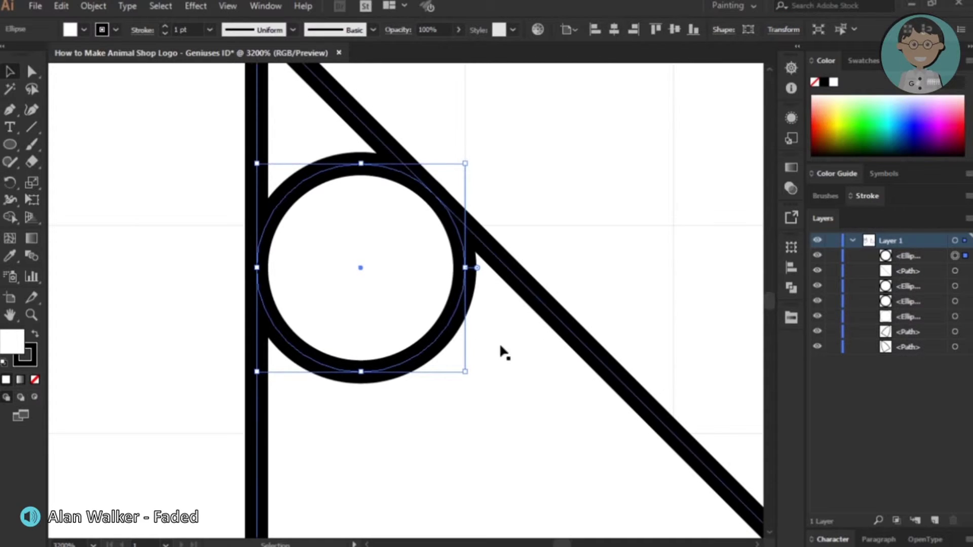
- Trim away the triangle's pointed tip above the circle with Shape Builder
drag(498, 355, 171, 284)
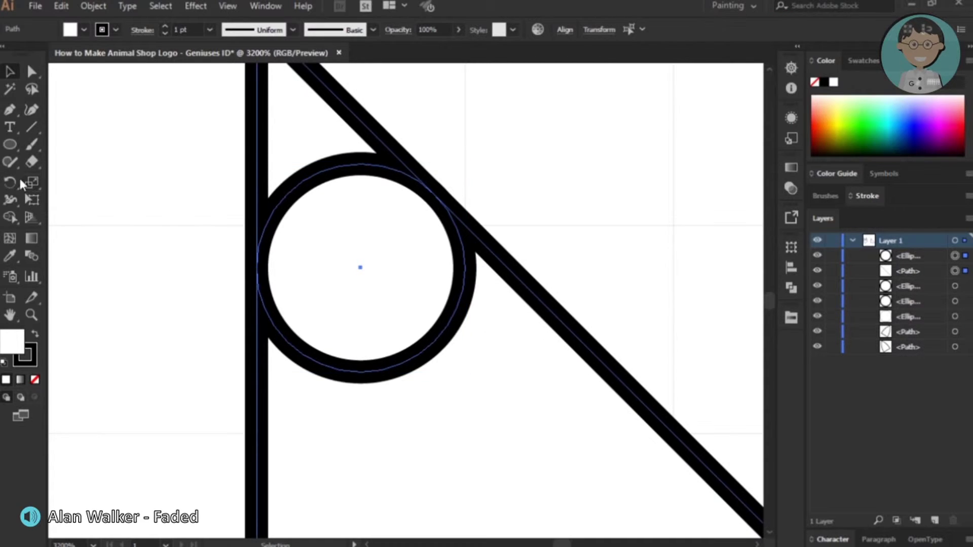
drag(525, 120, 199, 376)
alt+click(326, 129)
key(a)
click(575, 147)
scroll(575, 172, down, 4)
scroll(572, 190, down, 3)
scroll(565, 302, right, 2)
- Unite the triangle and its corner circle into one rounded-tip shape
drag(408, 186, 677, 444)
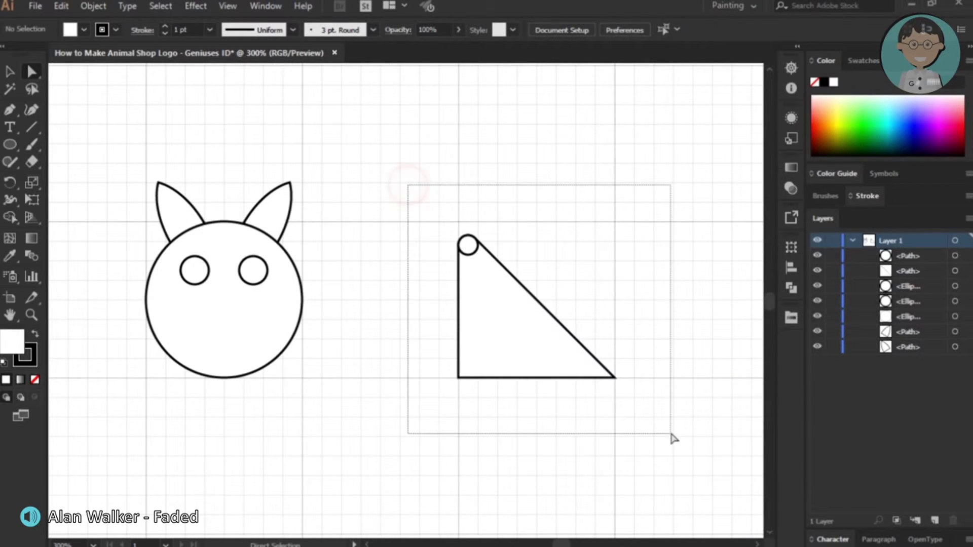
click(795, 292)
click(619, 280)
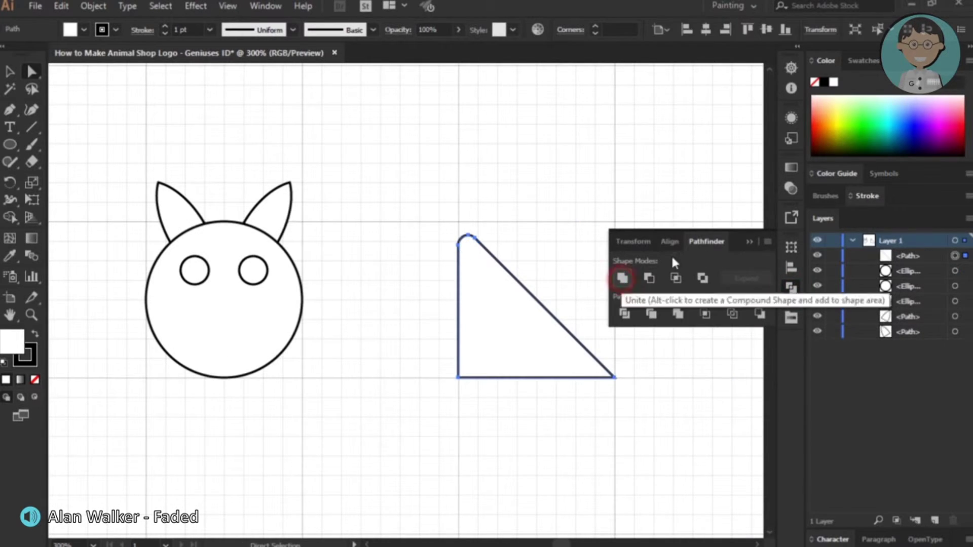
click(754, 239)
click(645, 225)
- Move the rounded triangle higher up the artboard
scroll(456, 250, up, 1)
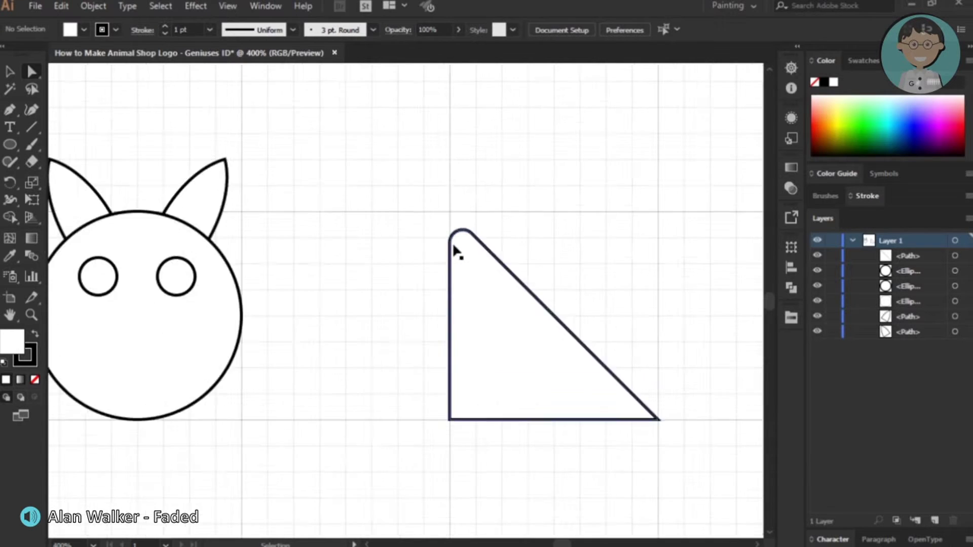
scroll(459, 238, up, 3)
scroll(638, 270, down, 5)
scroll(573, 335, right, 2)
scroll(543, 330, right, 2)
scroll(529, 390, up, 1)
drag(527, 391, 538, 208)
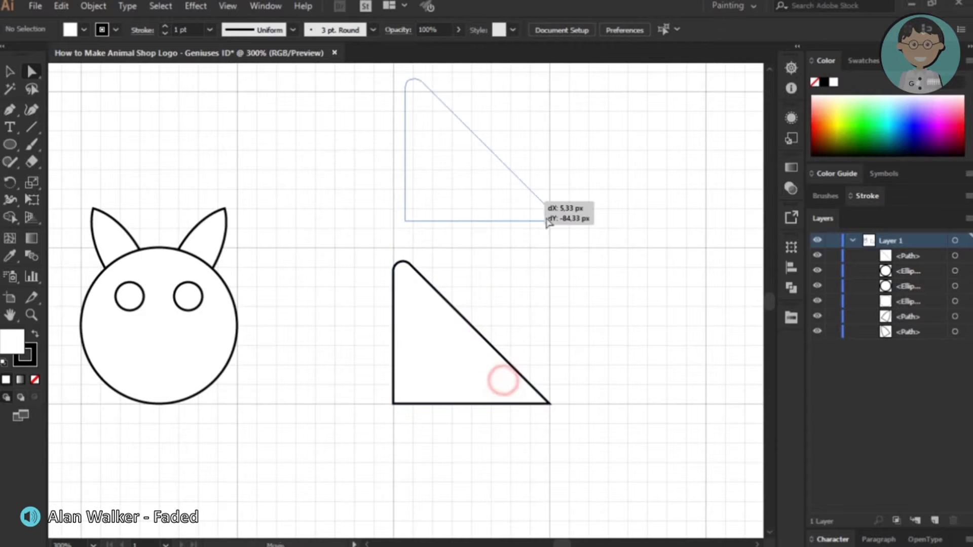
click(304, 131)
drag(10, 144, 66, 146)
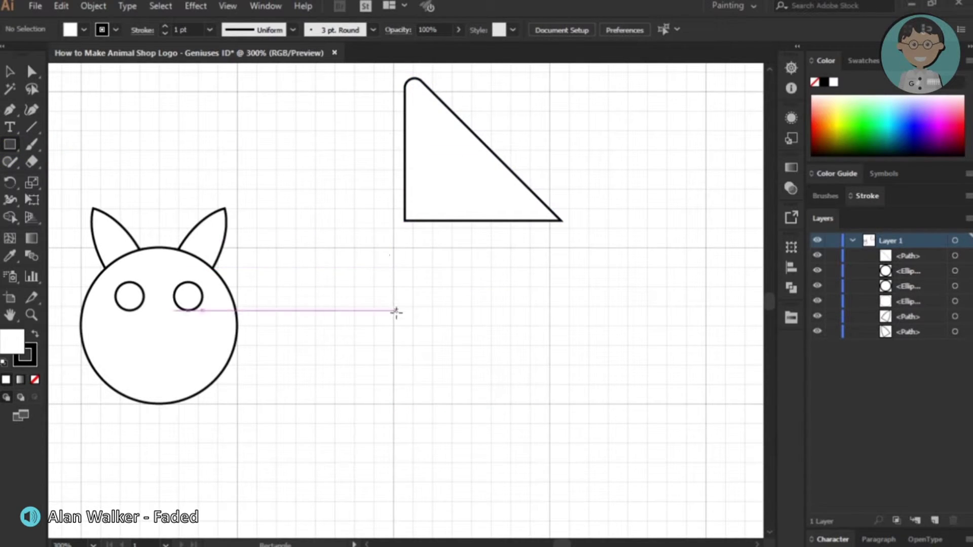
- Toggle grid snapping and draw a narrowed rectangle below the triangle
drag(394, 291, 567, 404)
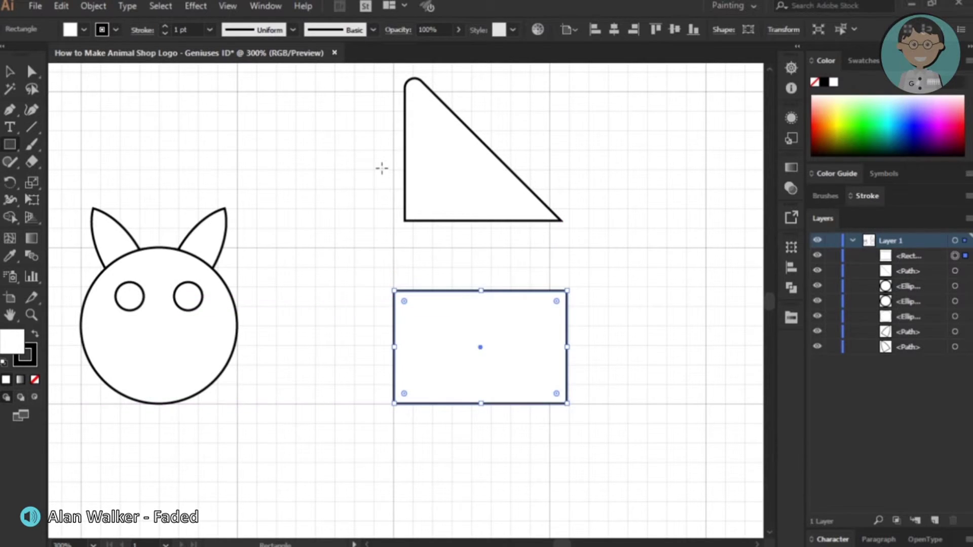
key(Delete)
click(226, 6)
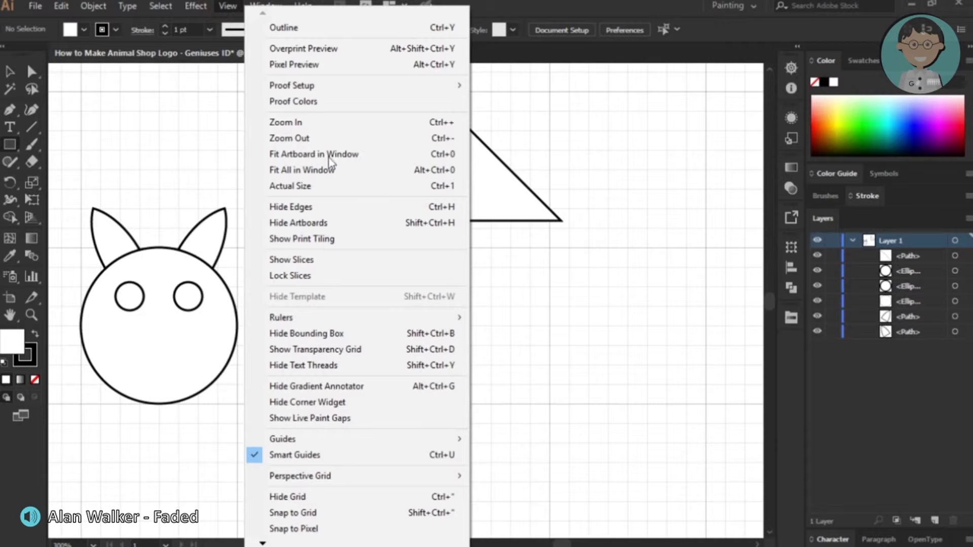
click(365, 512)
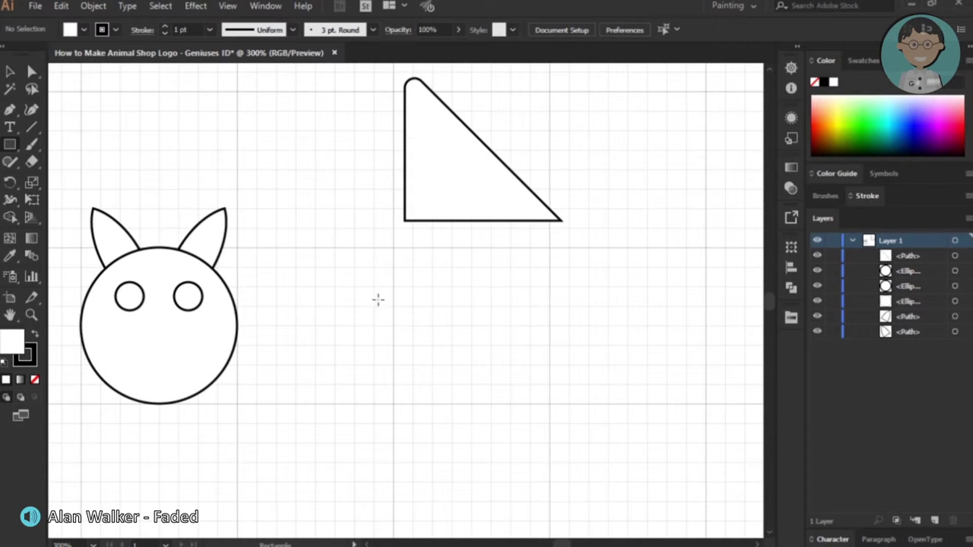
drag(391, 305, 589, 404)
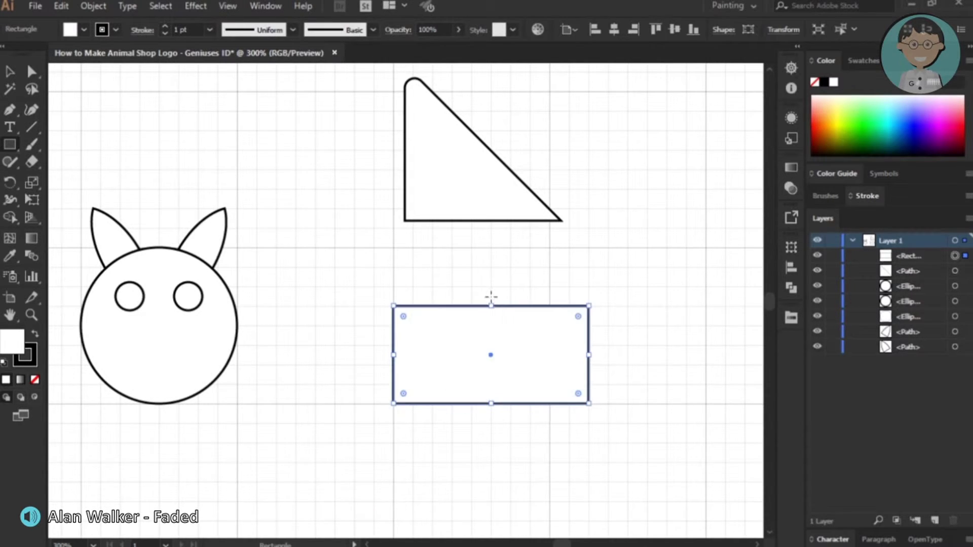
mouse_move(492, 304)
mouse_down()
mouse_move(491, 286)
mouse_move(492, 306)
mouse_up()
drag(589, 355, 569, 354)
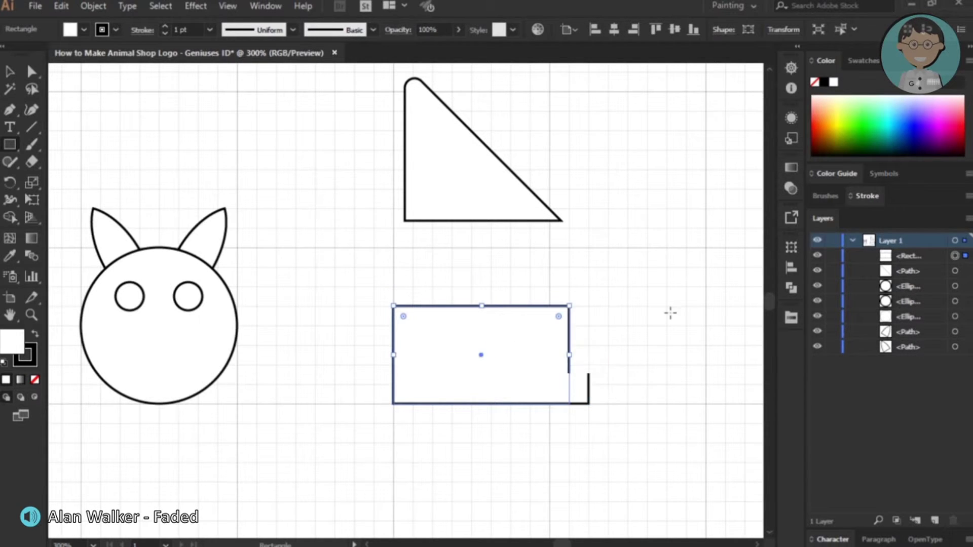
- Seat the rounded triangle on the rectangle's top edge and shrink it
key(v)
click(482, 167)
drag(466, 180, 455, 266)
drag(548, 164, 451, 248)
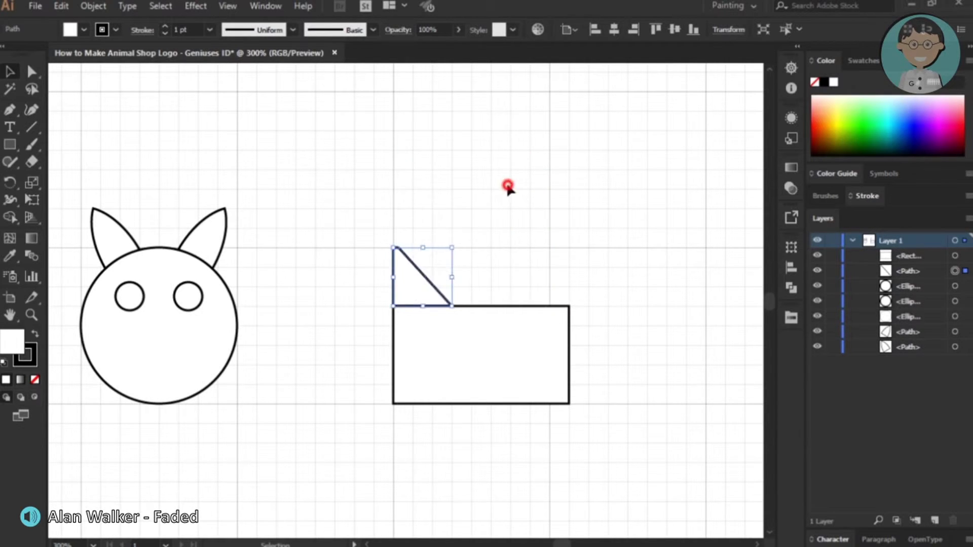
click(507, 186)
- Round the rectangle's bottom-right corner generously
click(543, 349)
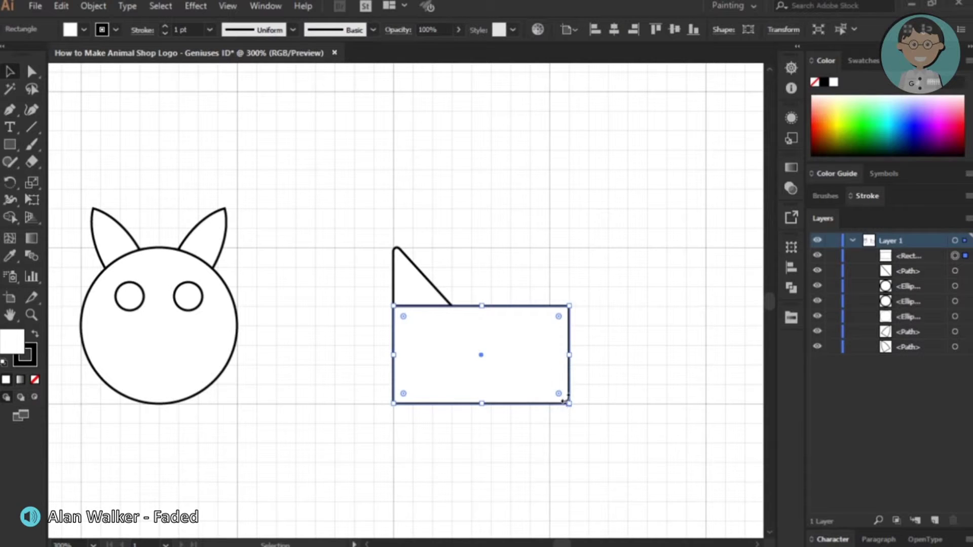
click(32, 73)
click(557, 412)
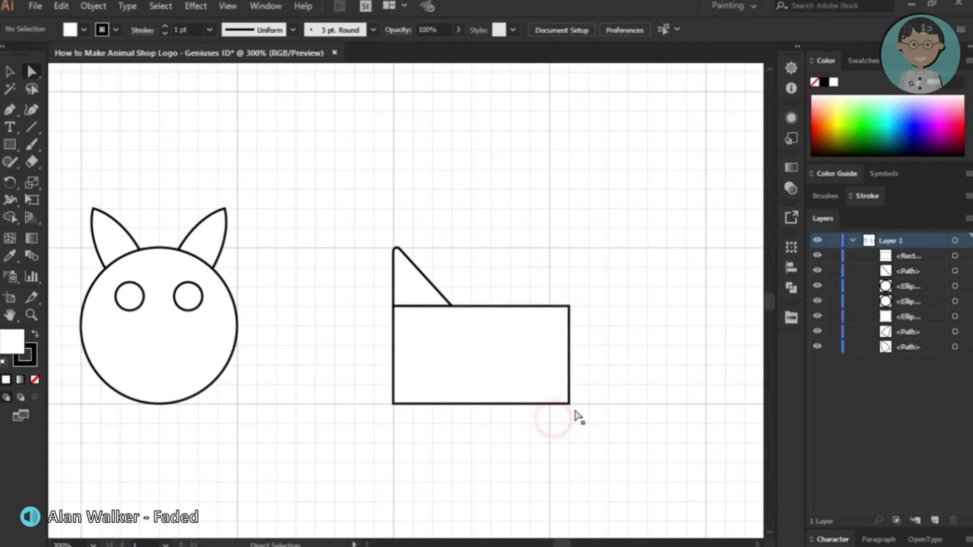
drag(561, 397, 497, 348)
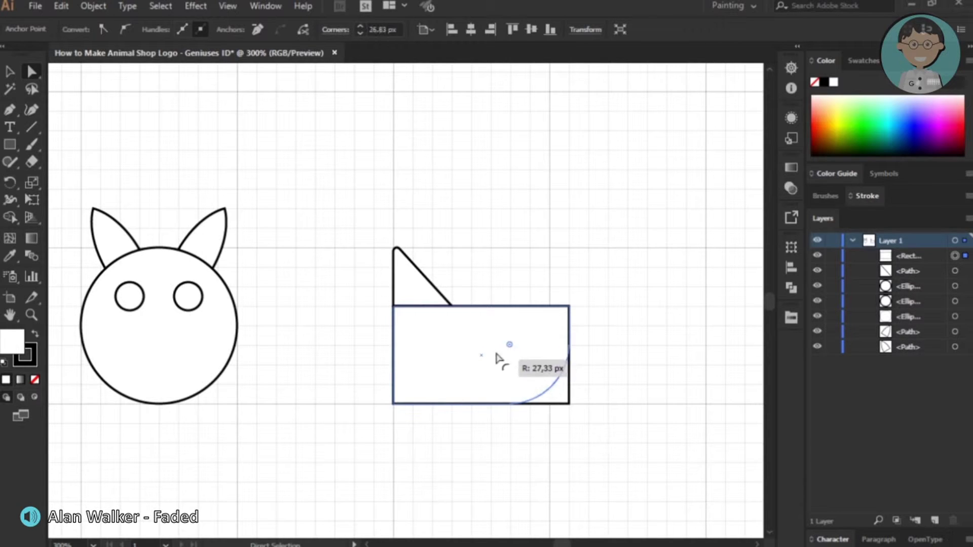
drag(496, 349, 483, 342)
click(596, 344)
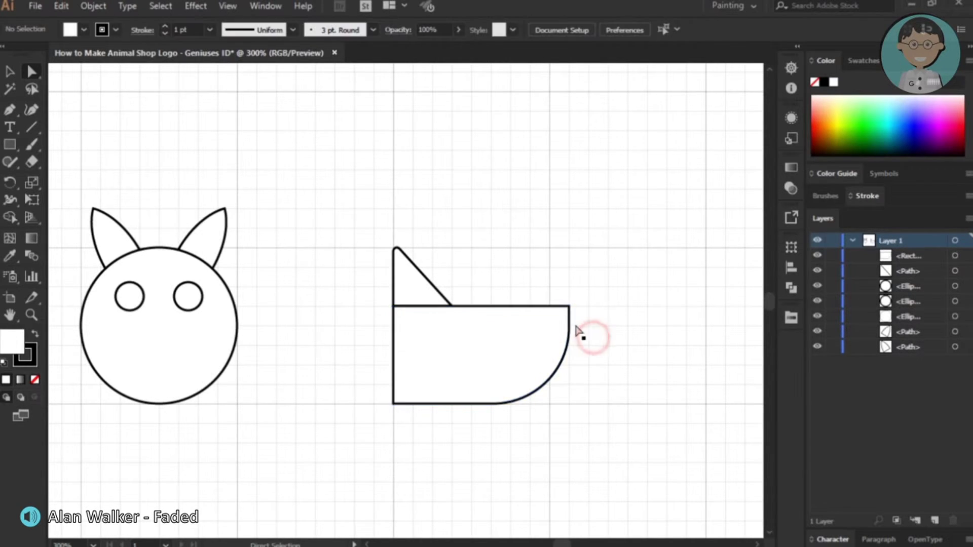
scroll(593, 342, up, 1)
scroll(592, 342, up, 1)
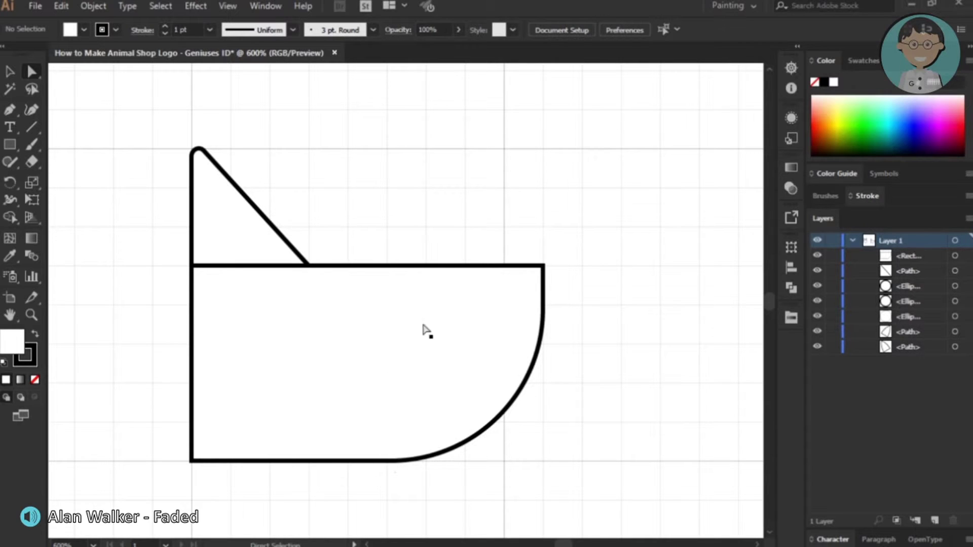
- Unite the rounded rectangle and triangle into one dog head shape
click(336, 291)
shift+click(248, 224)
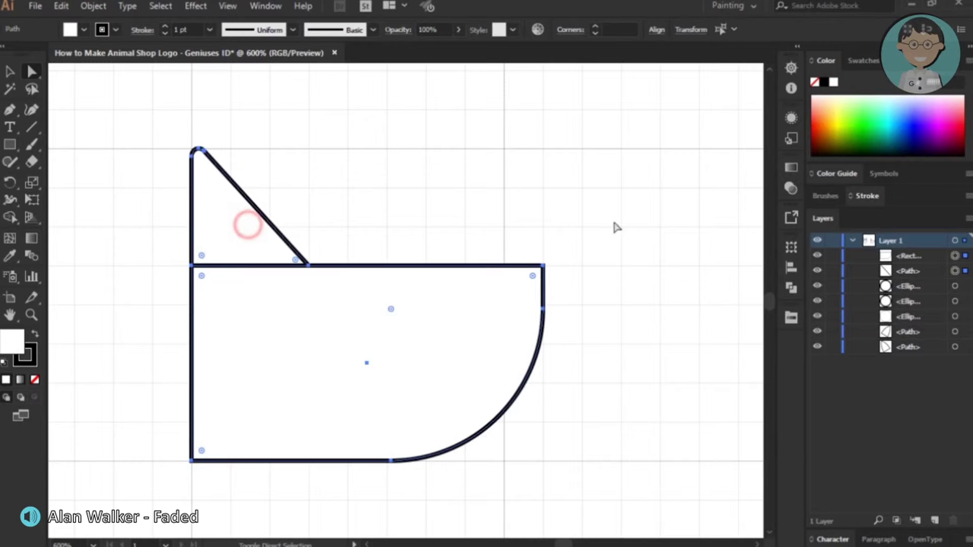
click(791, 288)
click(623, 278)
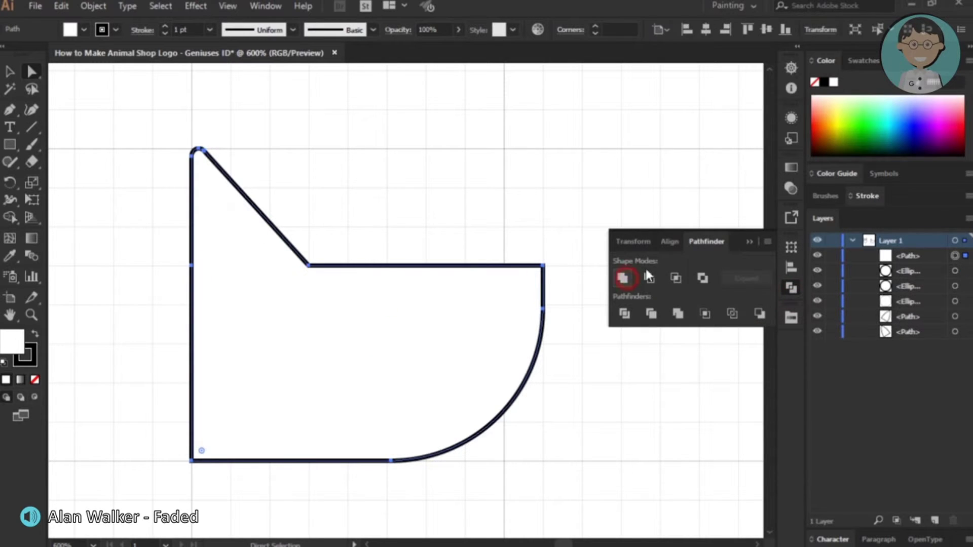
click(748, 243)
click(499, 182)
- Draw a small circle beside the dog head for its eye
scroll(448, 185, down, 1)
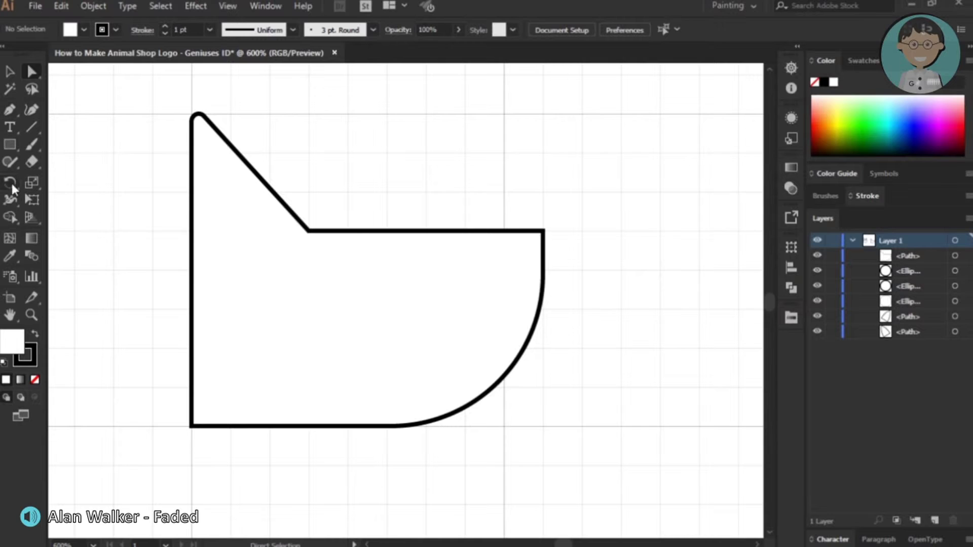
drag(9, 144, 57, 178)
mouse_move(310, 154)
mouse_down()
mouse_move(348, 191)
mouse_move(289, 287)
mouse_up()
- Resize the dog's eye circle to a width of 14
click(9, 72)
key(ctrl+minus)
key(ctrl+minus)
key(ctrl+minus)
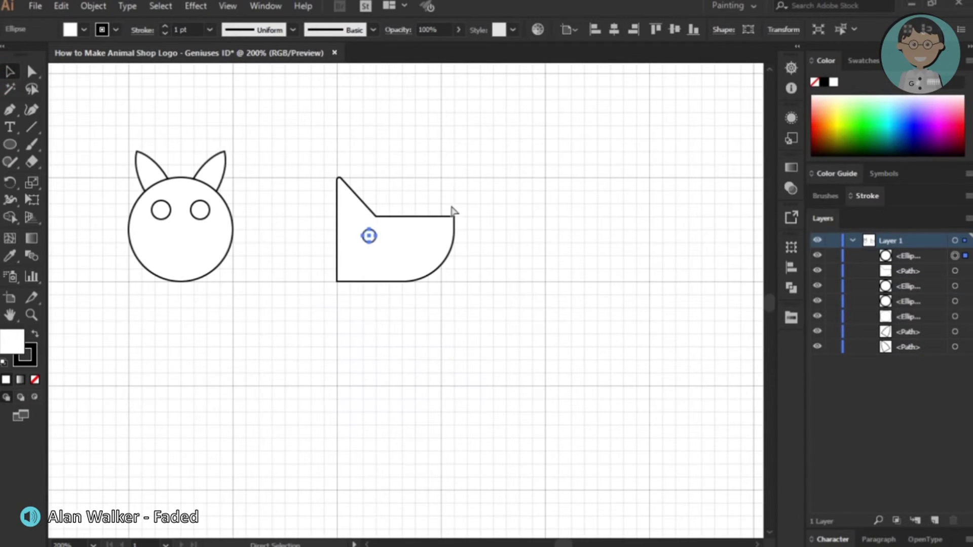
click(783, 30)
key(Tab)
text(14)
key(Return)
click(487, 216)
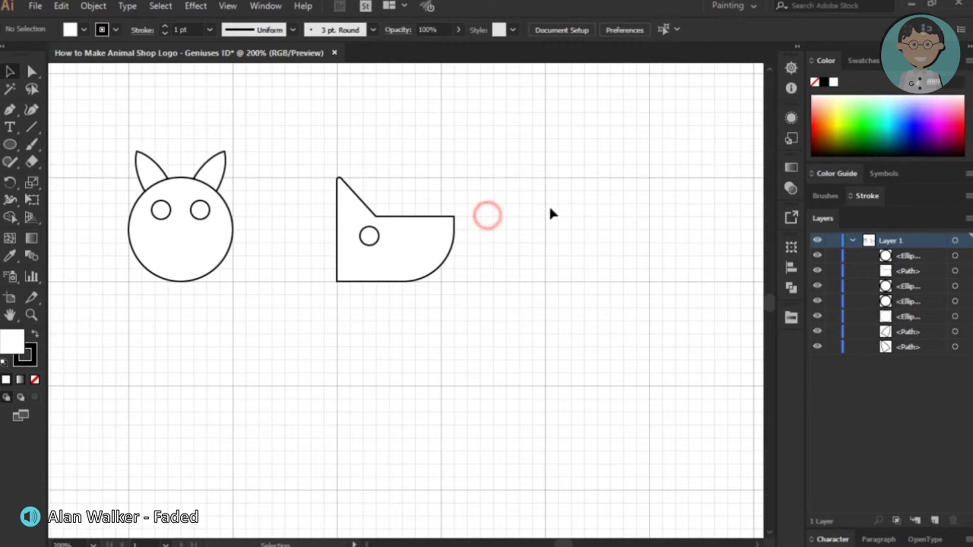
- Unite the cat's ears and head circle into one shape
scroll(340, 166, up, 2)
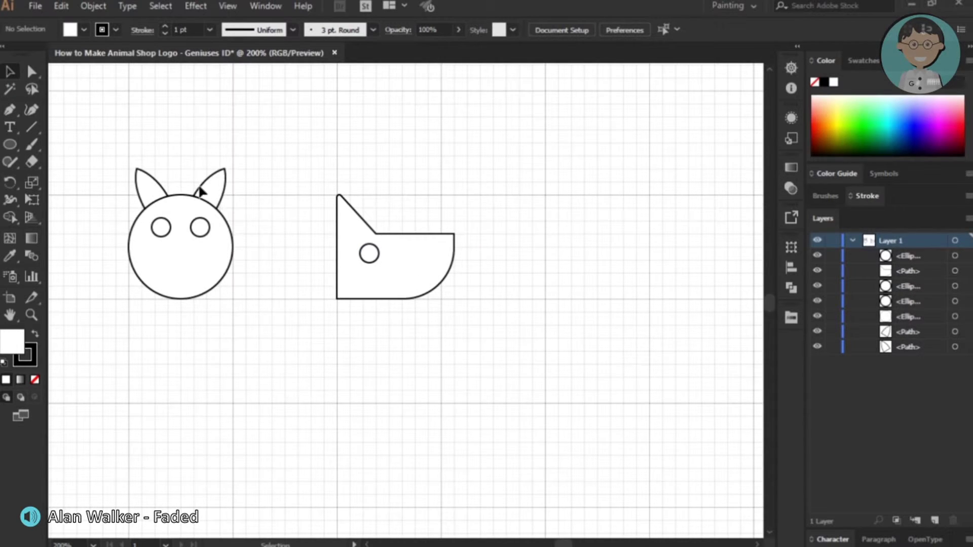
drag(104, 137, 236, 205)
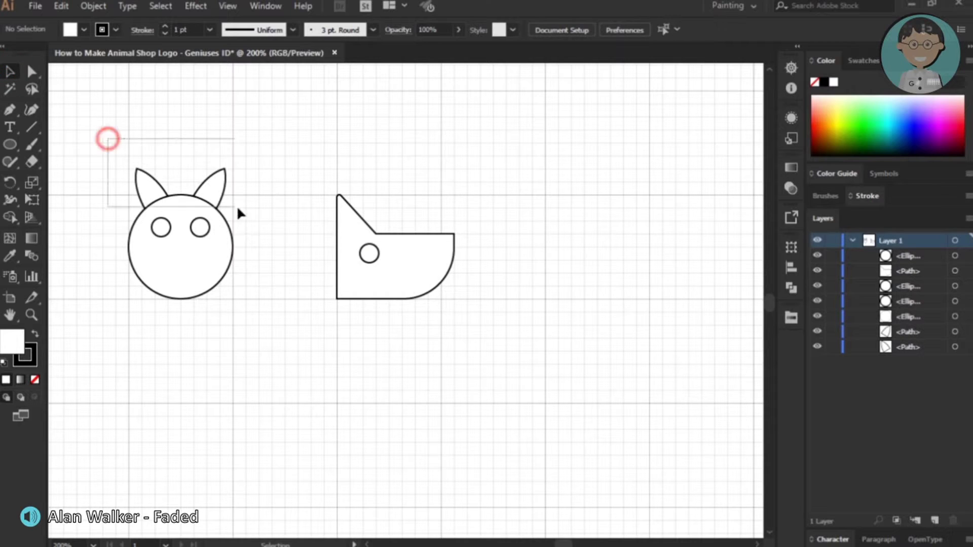
click(791, 289)
click(623, 279)
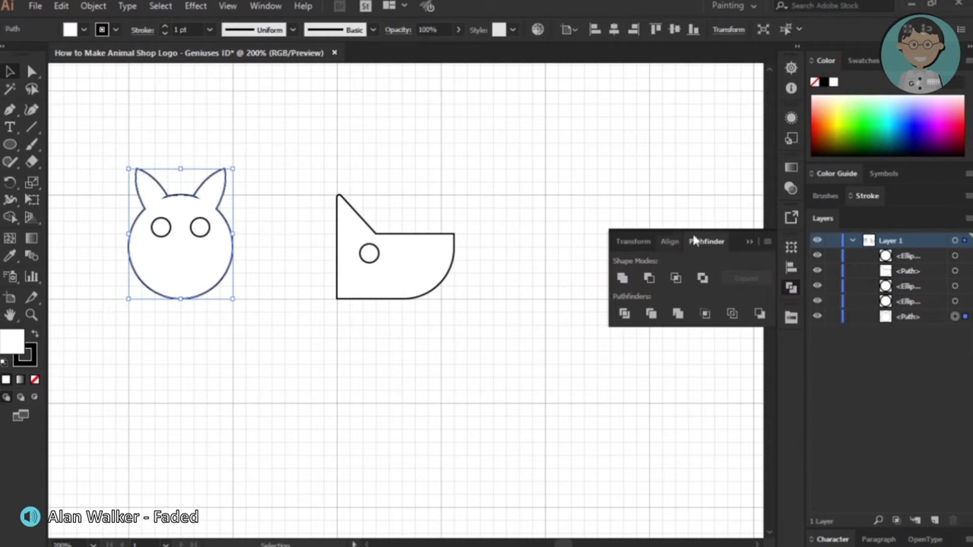
click(754, 242)
click(463, 115)
scroll(124, 169, up, 1)
scroll(211, 173, up, 1)
click(295, 275)
click(595, 206)
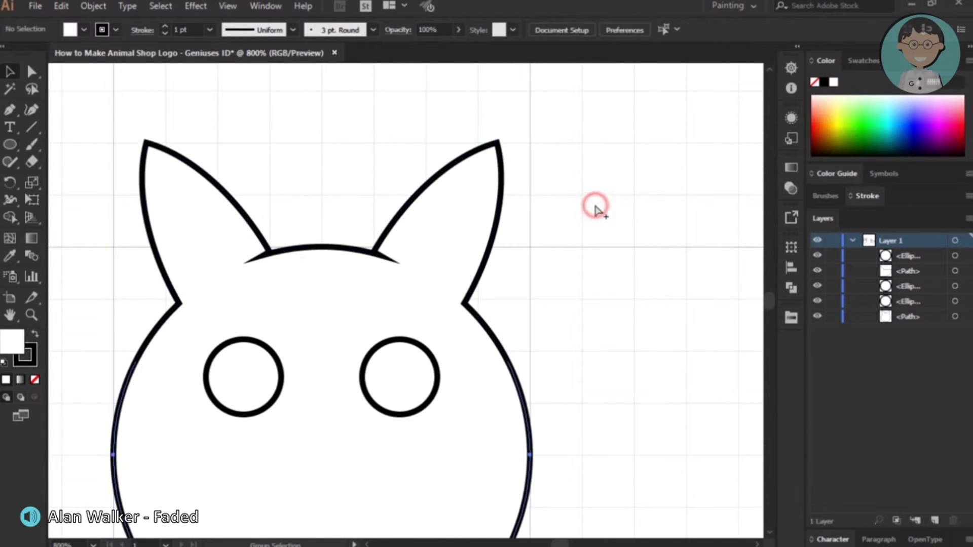
- Cut both eyes out of the cat head with Minus Front
scroll(595, 206, down, 2)
scroll(596, 207, right, 3)
scroll(596, 207, right, 2)
scroll(595, 205, right, 2)
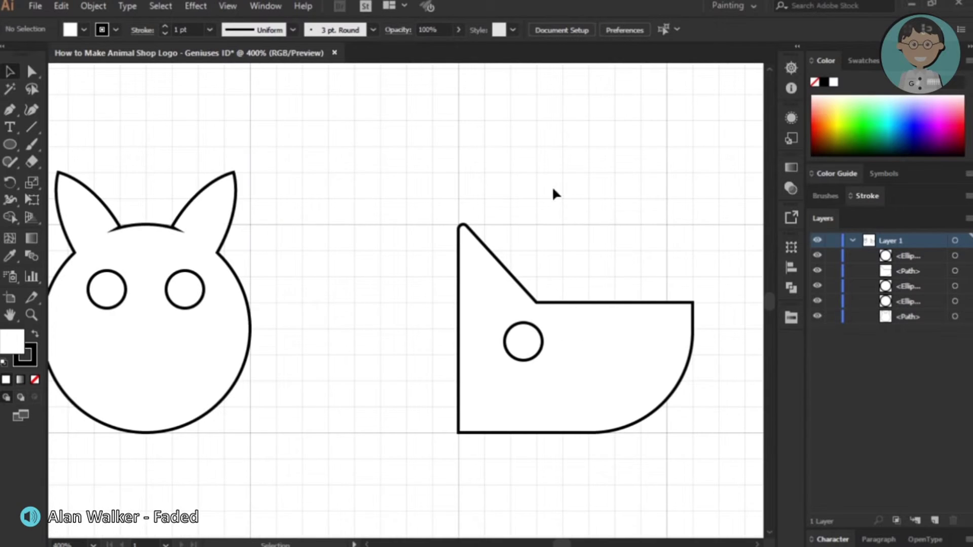
scroll(554, 193, down, 1)
click(264, 267)
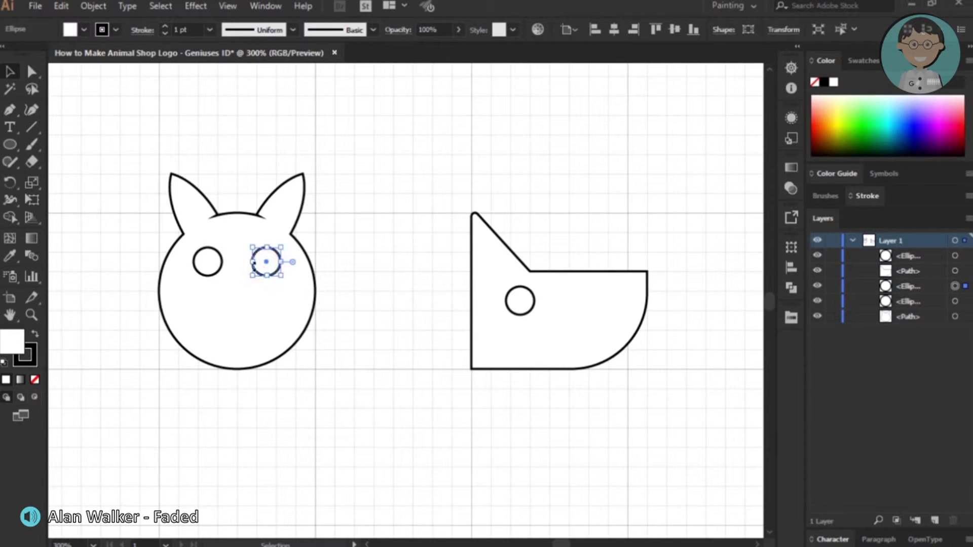
shift+click(205, 263)
shift+click(228, 314)
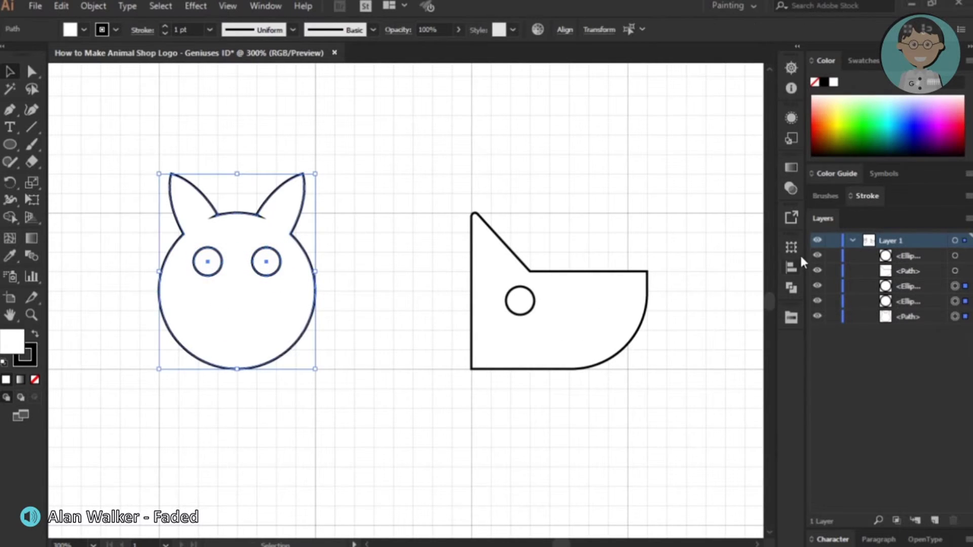
click(791, 294)
click(649, 278)
click(742, 239)
- Punch the eye hole out of the dog head with Minus Front
click(586, 304)
shift+click(528, 306)
click(792, 289)
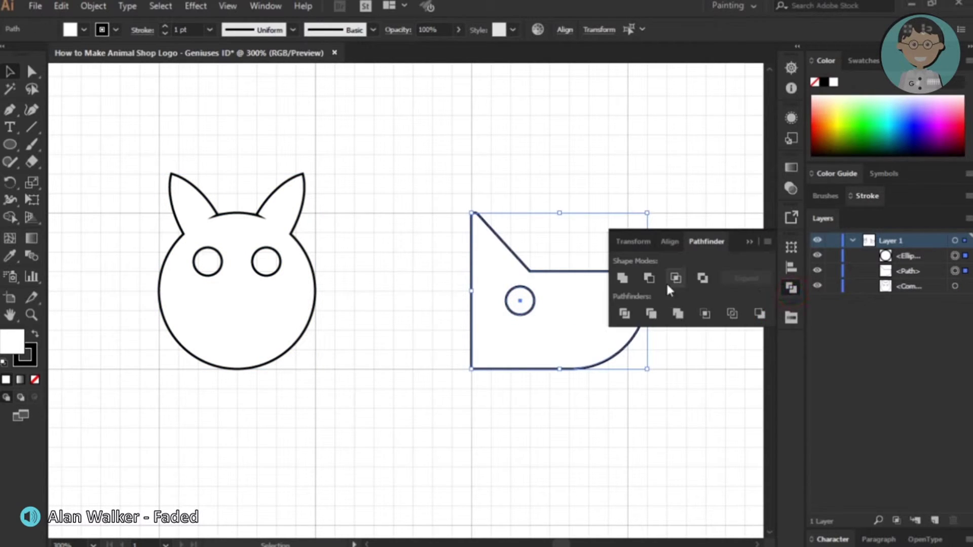
click(646, 277)
click(748, 241)
click(707, 207)
scroll(707, 208, right, 2)
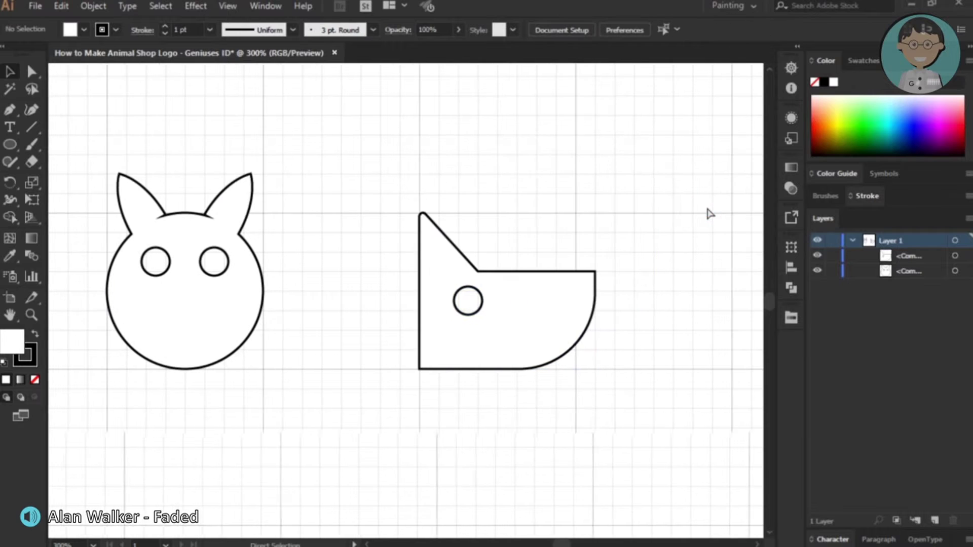
click(226, 6)
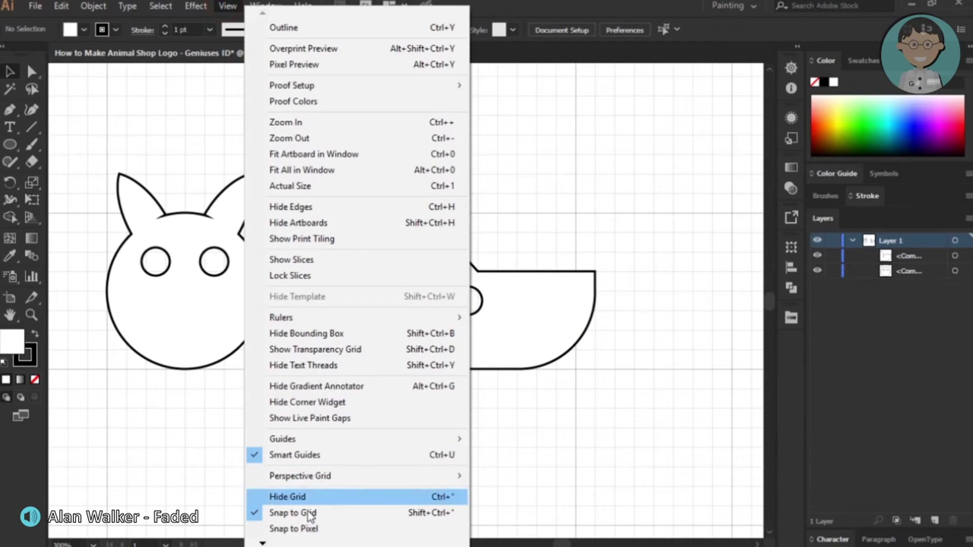
- Turn off Snap to Grid and draw a circle sized to 5 px
click(304, 512)
scroll(664, 285, up, 1)
scroll(663, 288, up, 2)
key(l)
drag(478, 197, 528, 246)
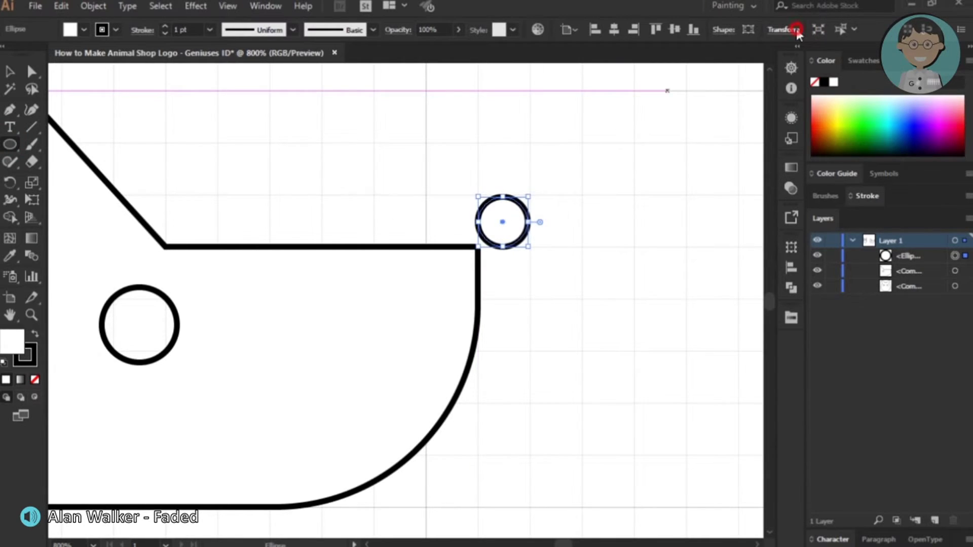
click(794, 29)
click(745, 53)
text(5)
key(Return)
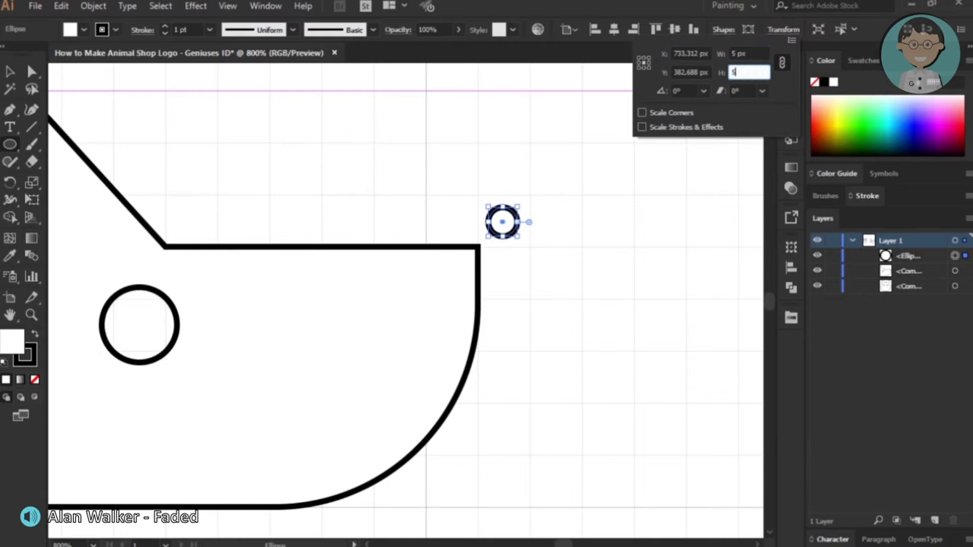
key(Escape)
- Move the 5 px circle onto the snout tip and unite it with the dog head
click(9, 72)
drag(509, 222, 484, 249)
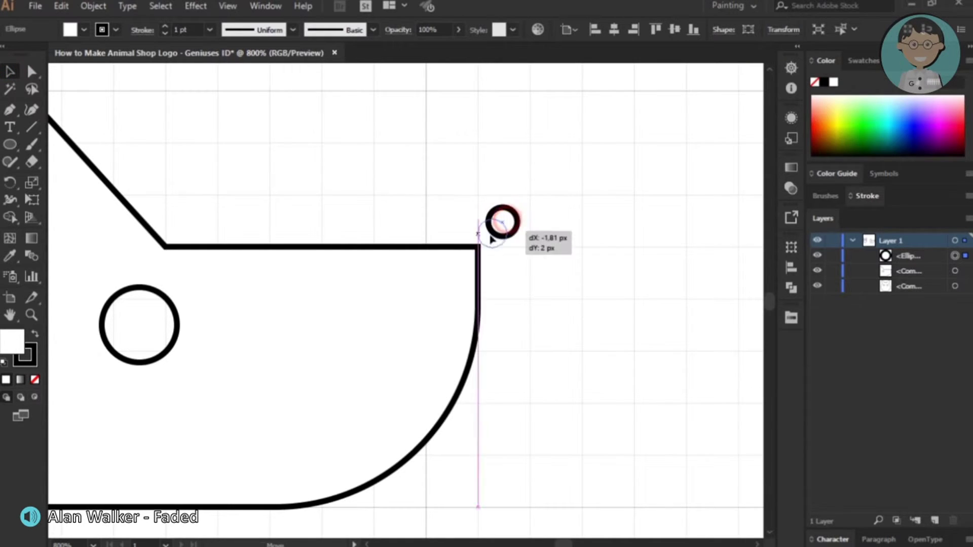
click(550, 223)
alt+scroll(602, 203, down, 1)
alt+scroll(601, 202, down, 3)
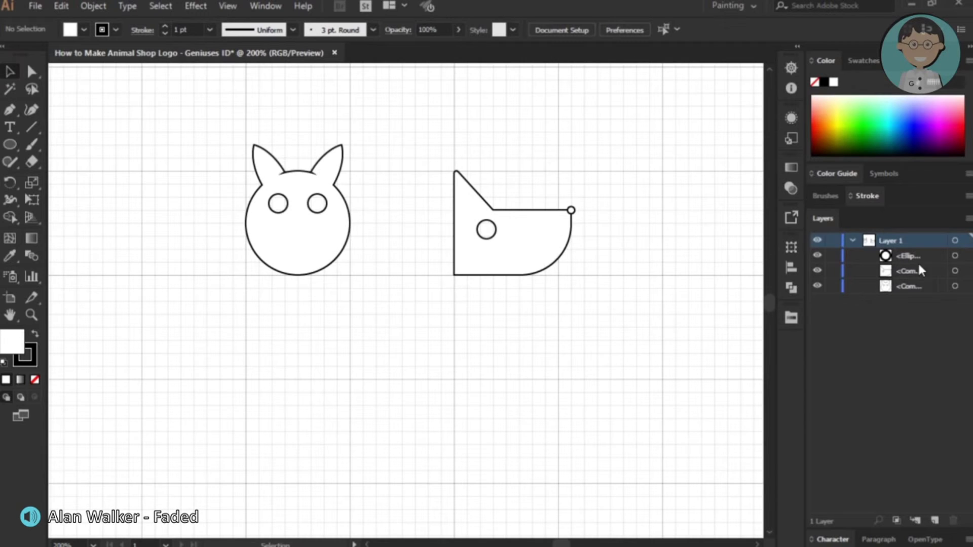
shift+click(955, 271)
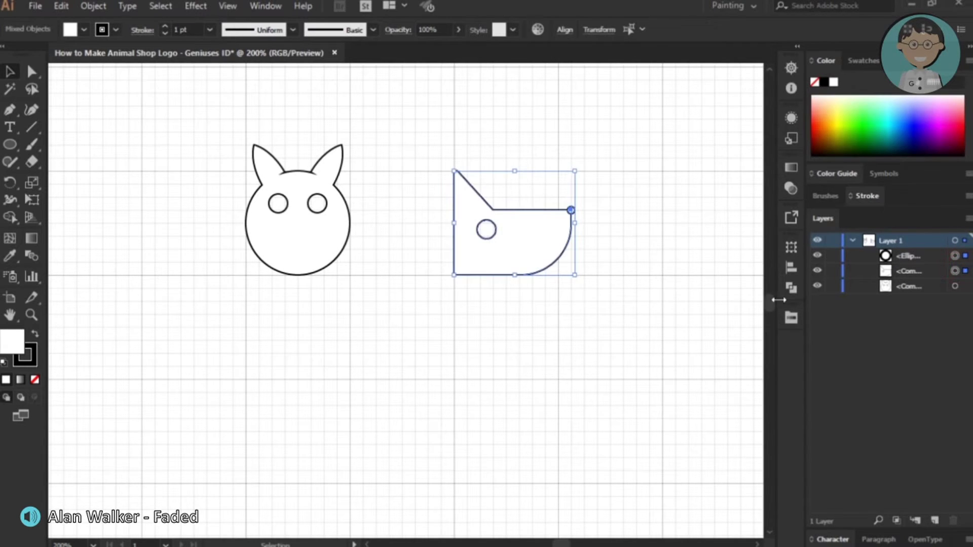
click(791, 288)
click(623, 278)
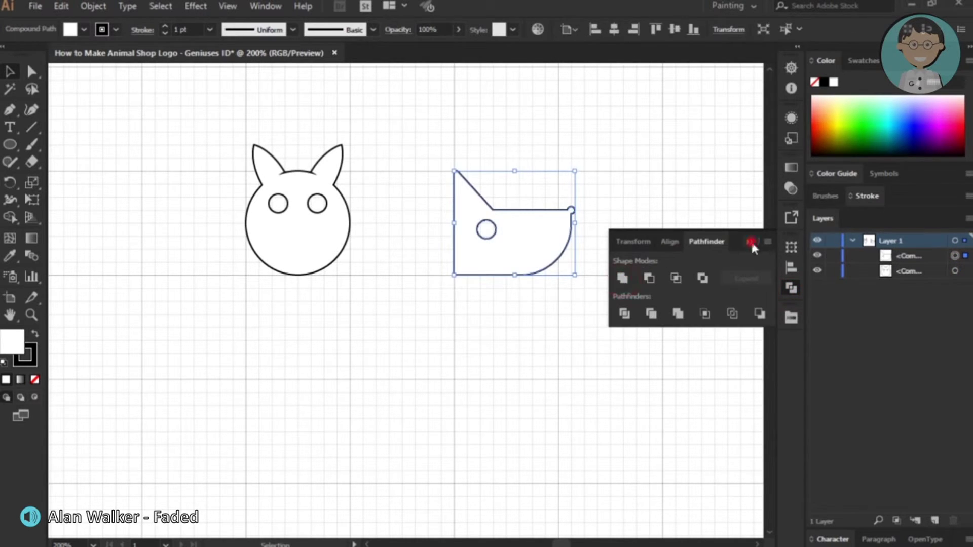
click(751, 241)
click(695, 226)
scroll(661, 264, up, 2)
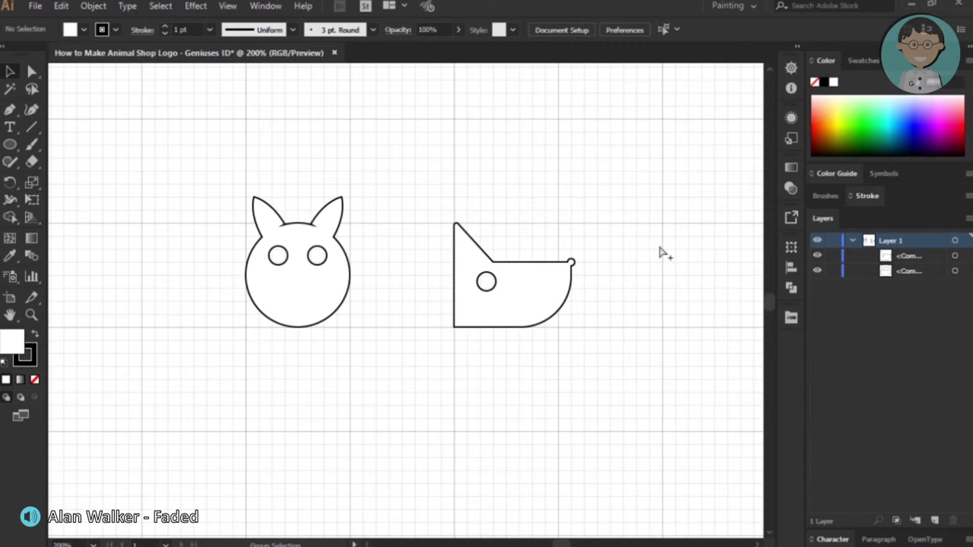
scroll(660, 249, down, 1)
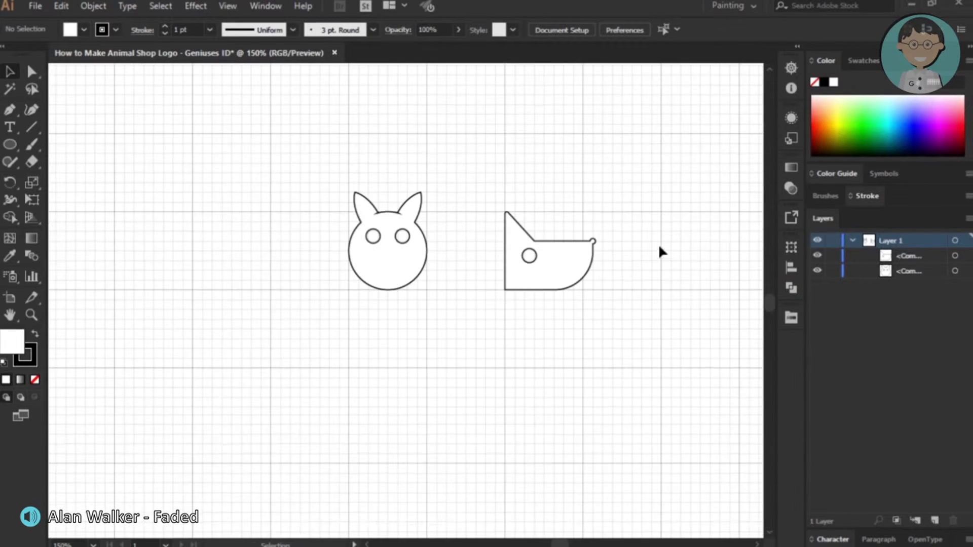
- Type the word ANIMAL below the heads in the Insaniburger font
click(10, 128)
click(412, 352)
click(472, 29)
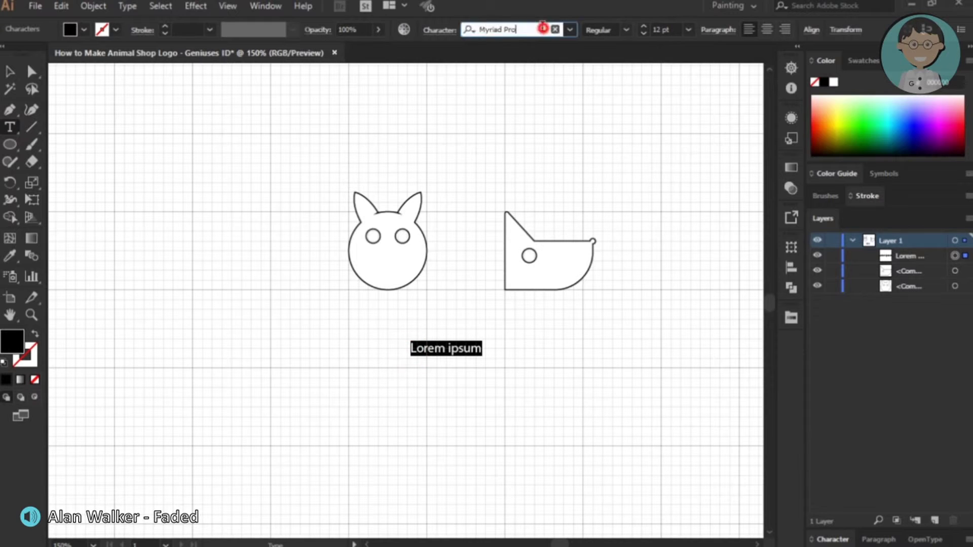
key(BackSpace)
text(in)
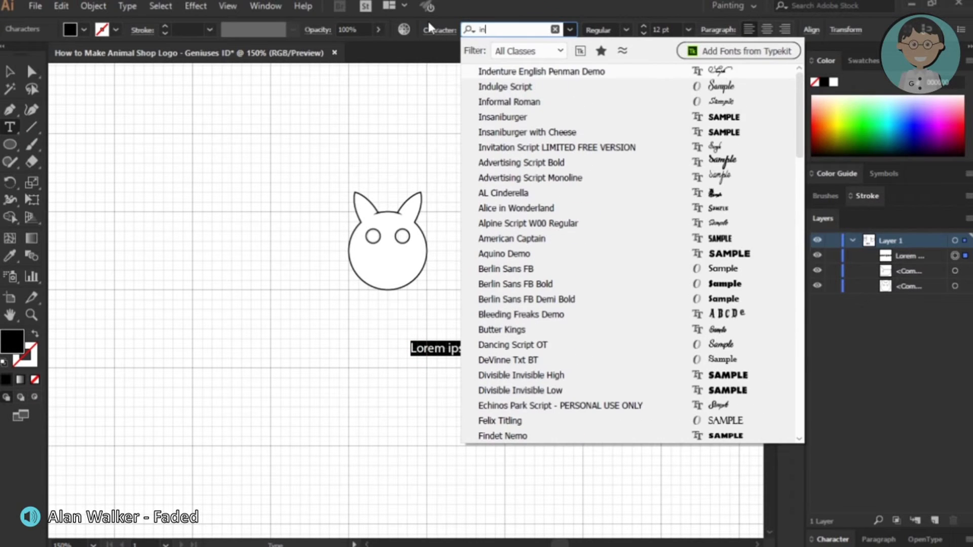
click(528, 120)
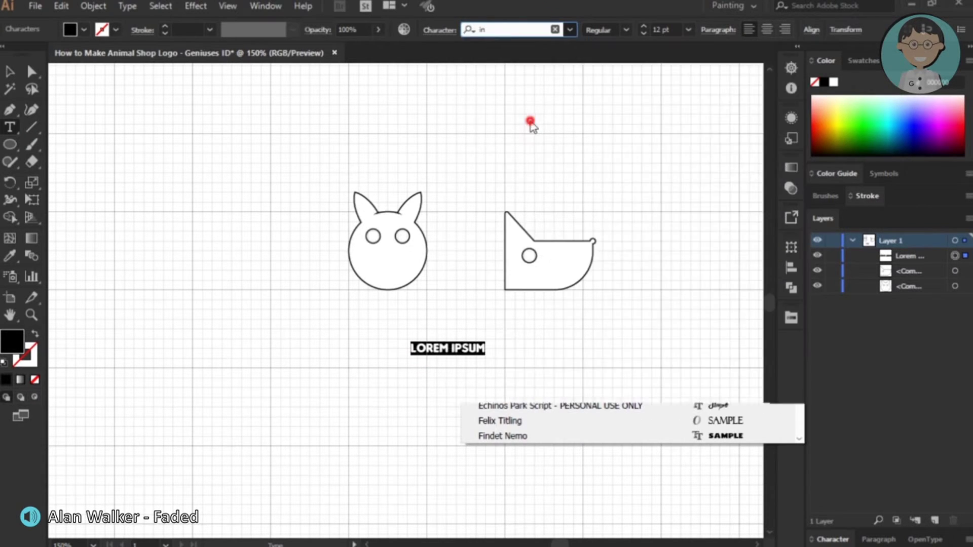
scroll(477, 360, up, 3)
scroll(476, 354, up, 2)
scroll(473, 337, down, 3)
scroll(497, 310, down, 2)
text(ANIMAL)
key(Escape)
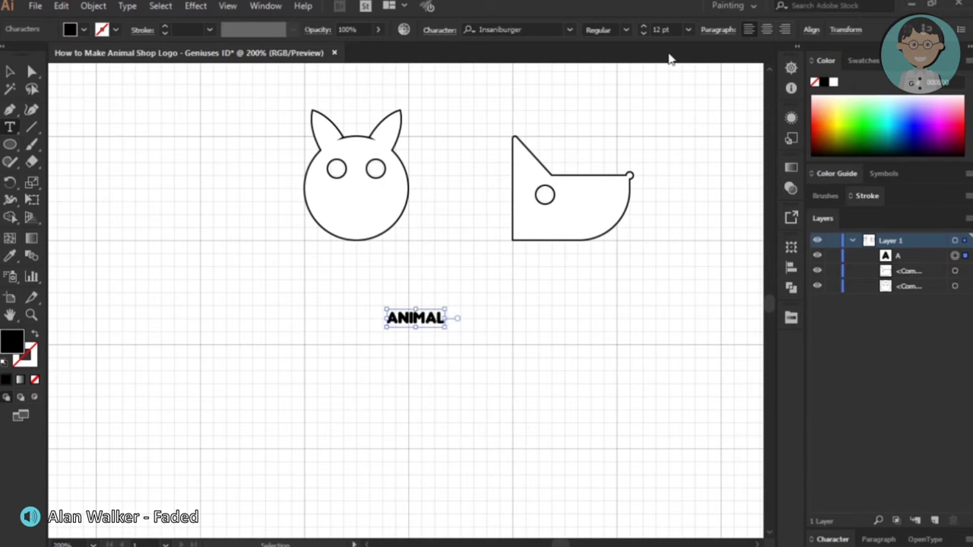
- Set ANIMAL to 72 pt, centre-align it, and centre it beneath the cat and dog heads
click(686, 30)
click(713, 287)
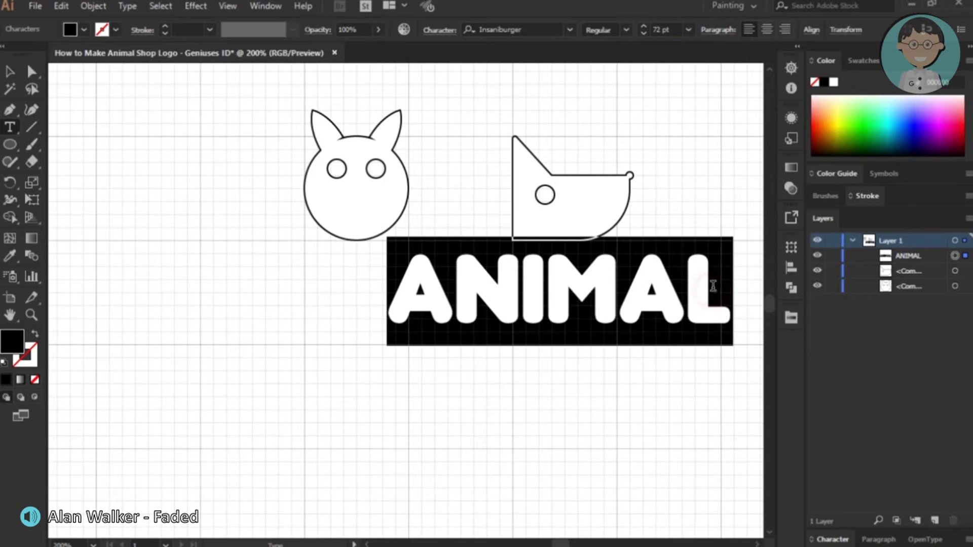
click(8, 73)
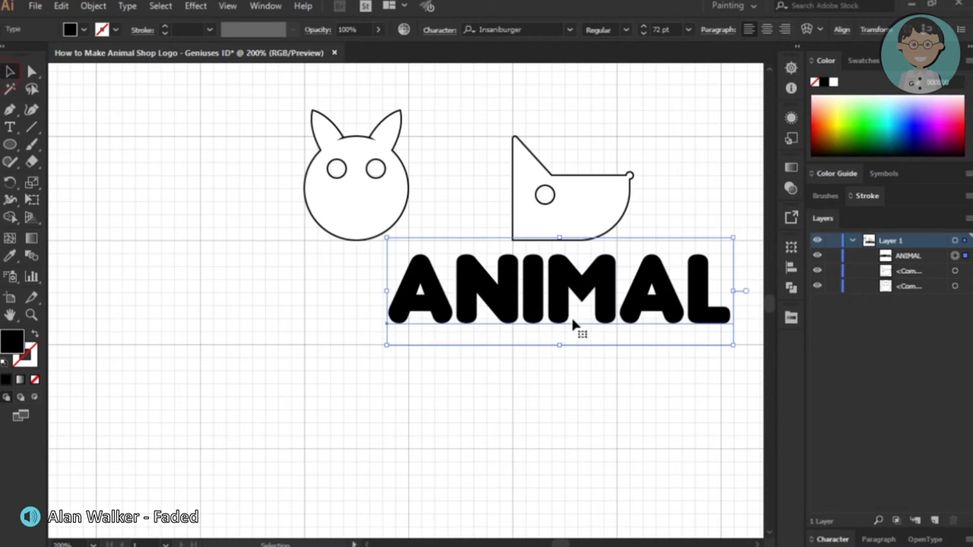
drag(552, 310, 437, 310)
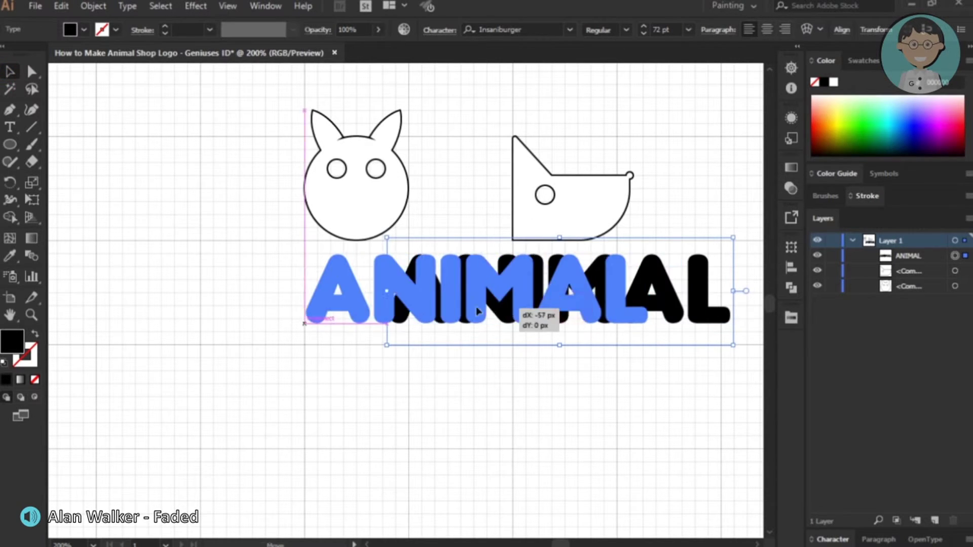
click(766, 30)
drag(334, 304, 537, 310)
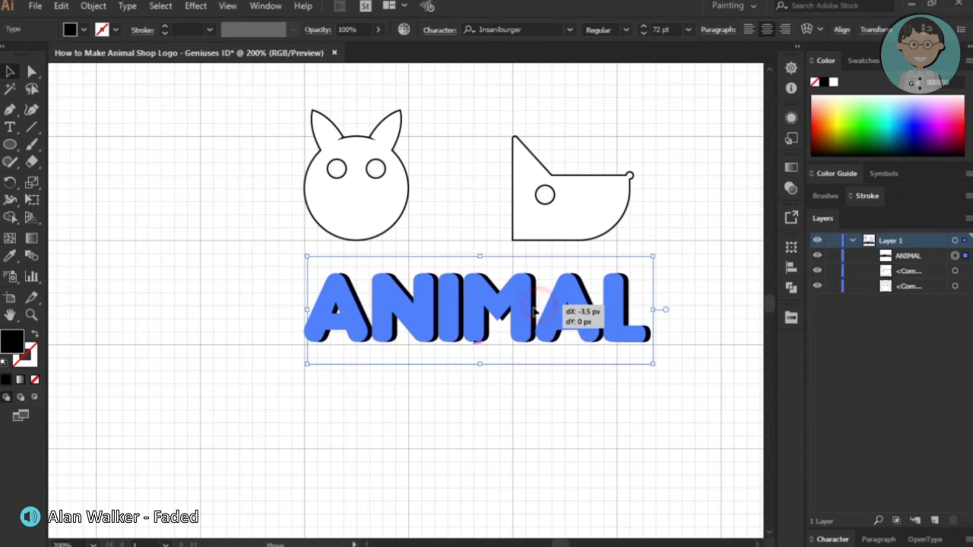
- Move the cat head beside the dog head and scale it down to a small icon
click(372, 204)
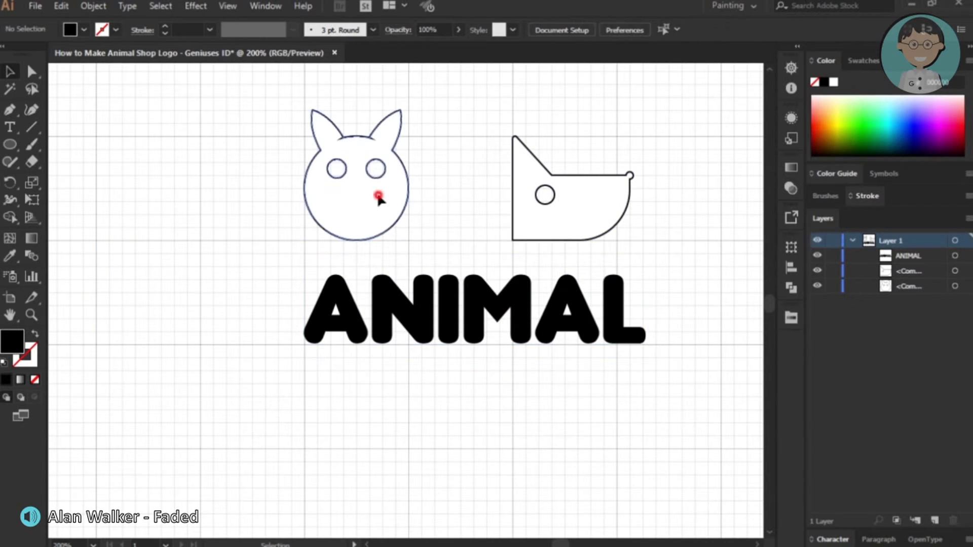
drag(370, 207, 462, 232)
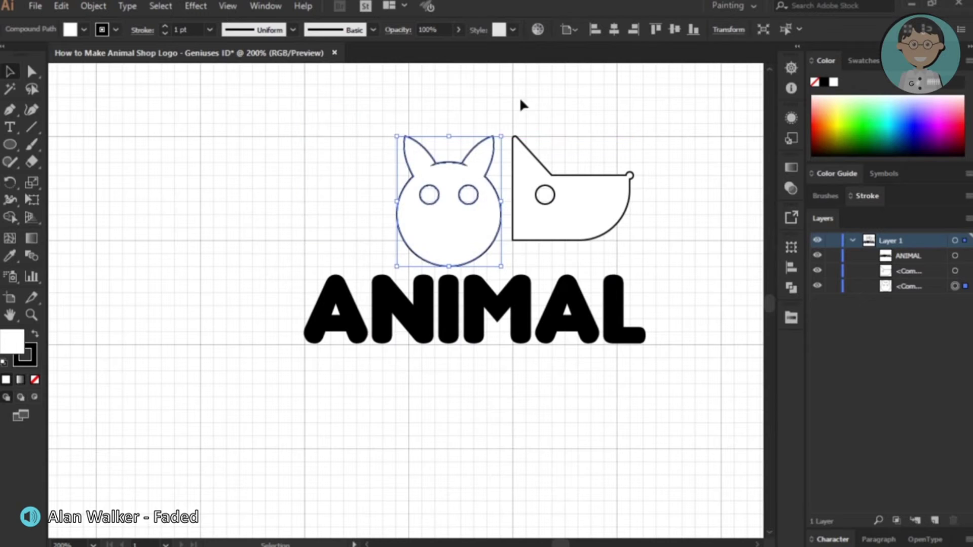
drag(499, 134, 455, 208)
click(728, 29)
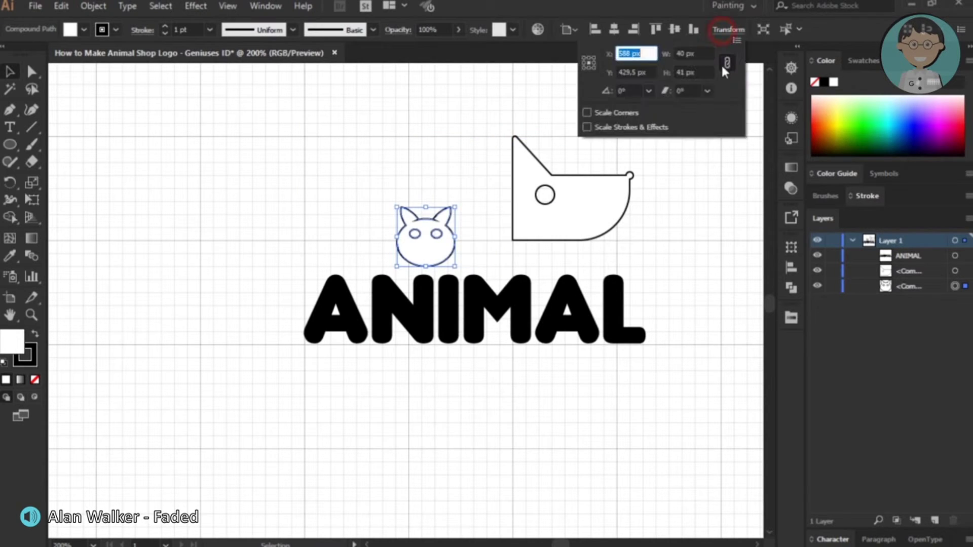
click(581, 10)
- Give the cat head a 30 px width with matching height and place it above ANIMAL
scroll(494, 208, up, 3)
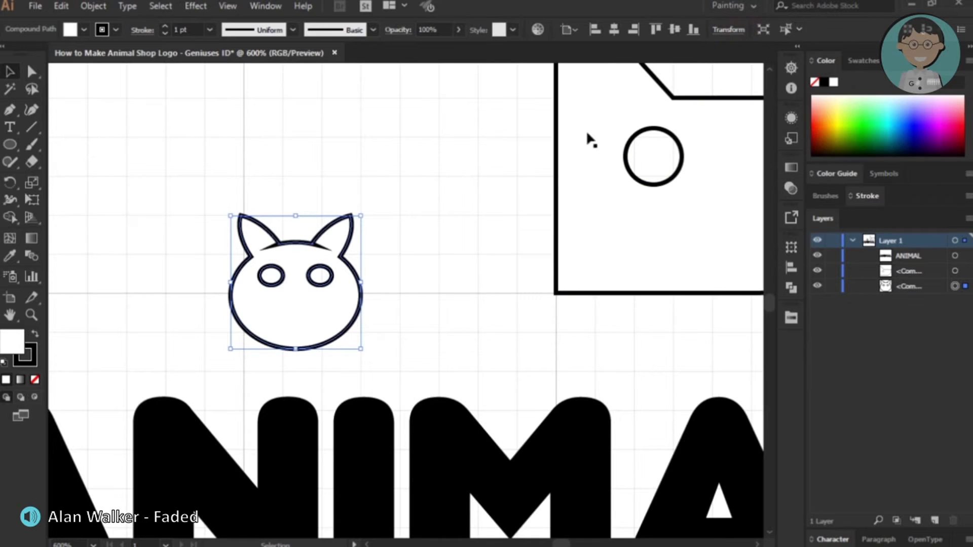
click(740, 29)
click(709, 73)
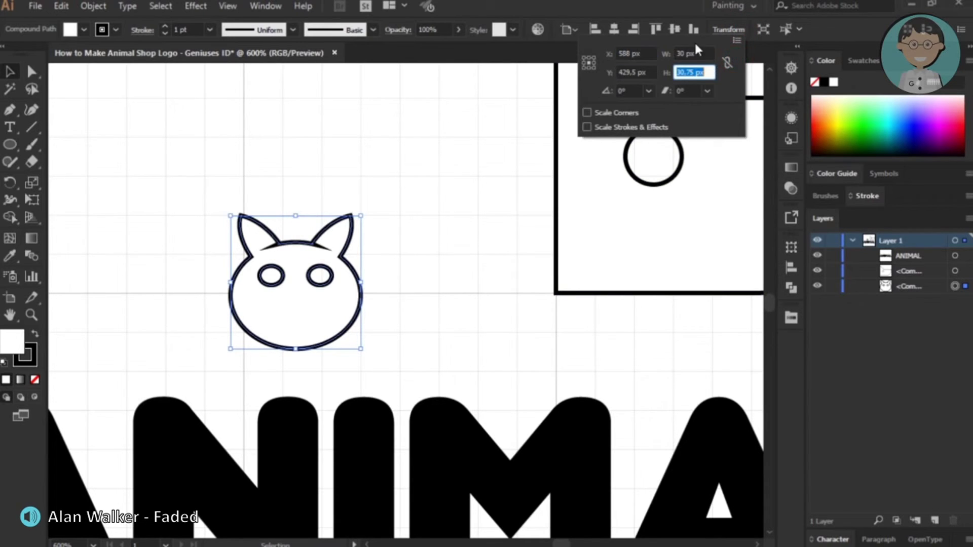
key(Return)
click(728, 30)
click(703, 73)
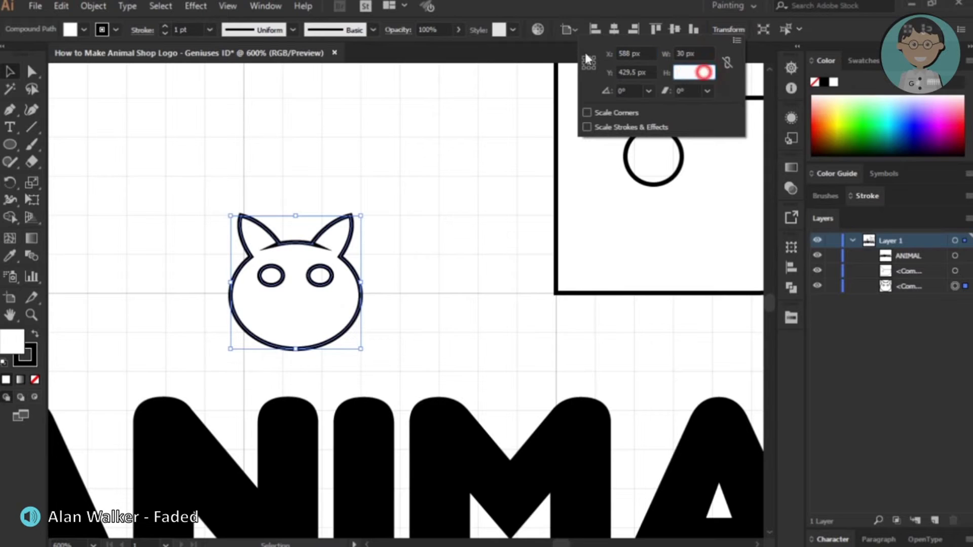
text(30)
key(Return)
click(434, 256)
drag(289, 311, 357, 342)
click(515, 274)
- Move the dog head down toward the lettering and scale it proportionally to 40 px wide
scroll(514, 274, down, 1)
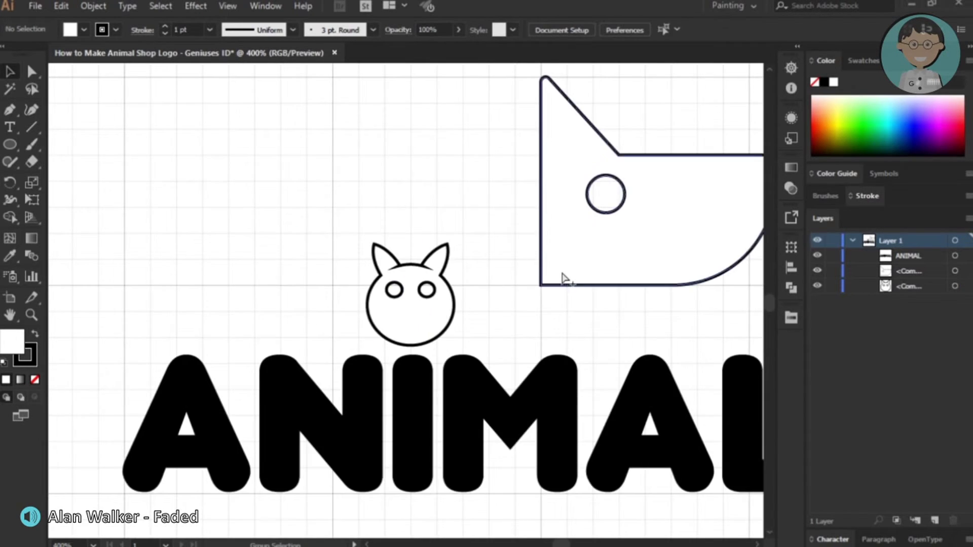
drag(434, 293, 430, 317)
click(720, 31)
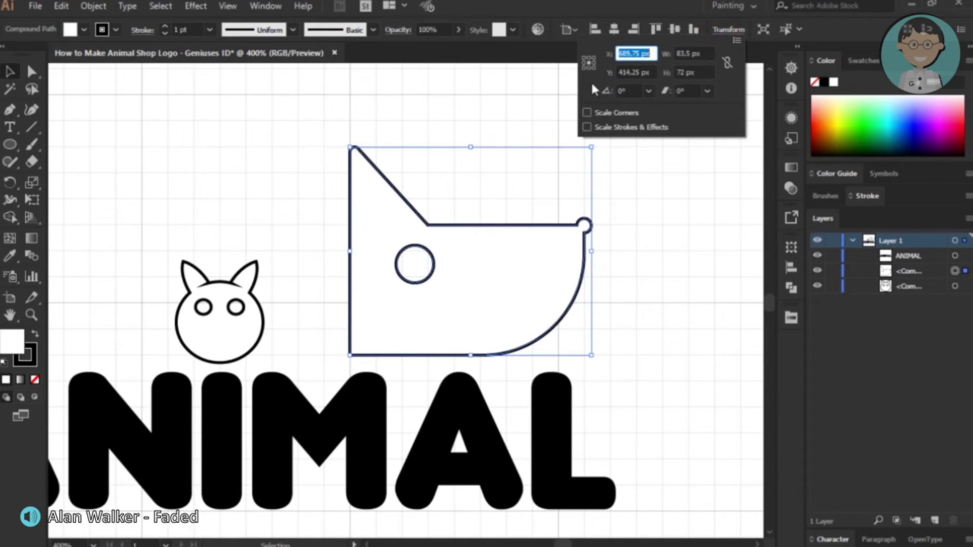
text(648)
key(Return)
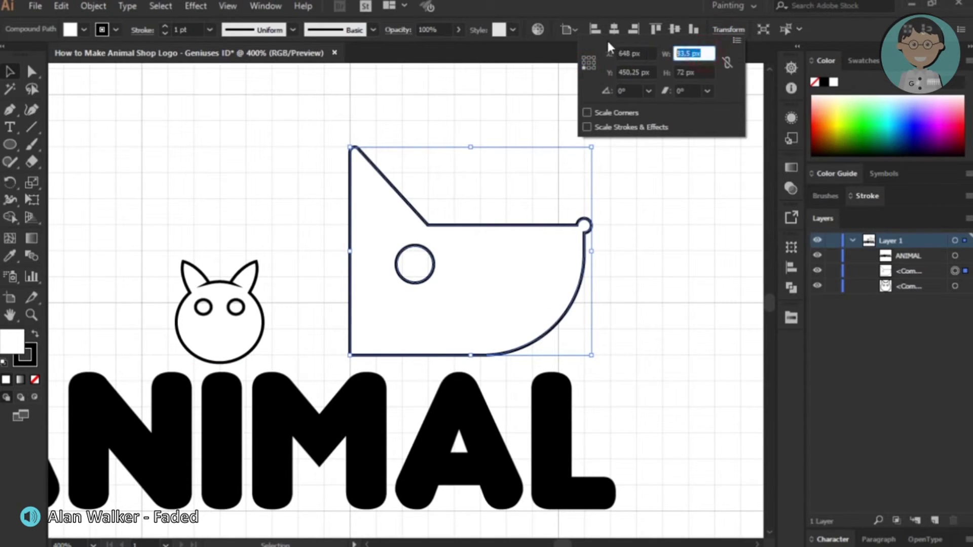
key(a)
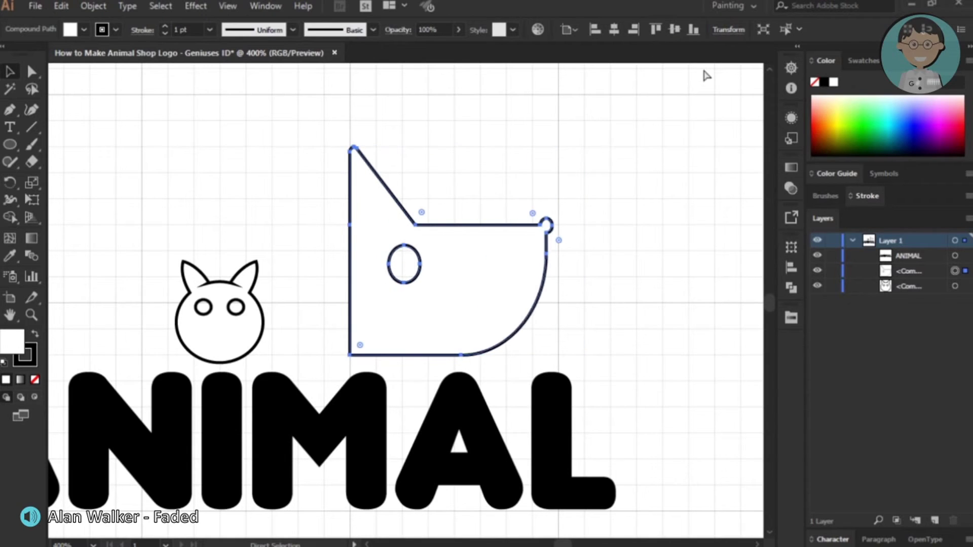
click(728, 30)
click(727, 62)
click(693, 53)
text(40)
key(Return)
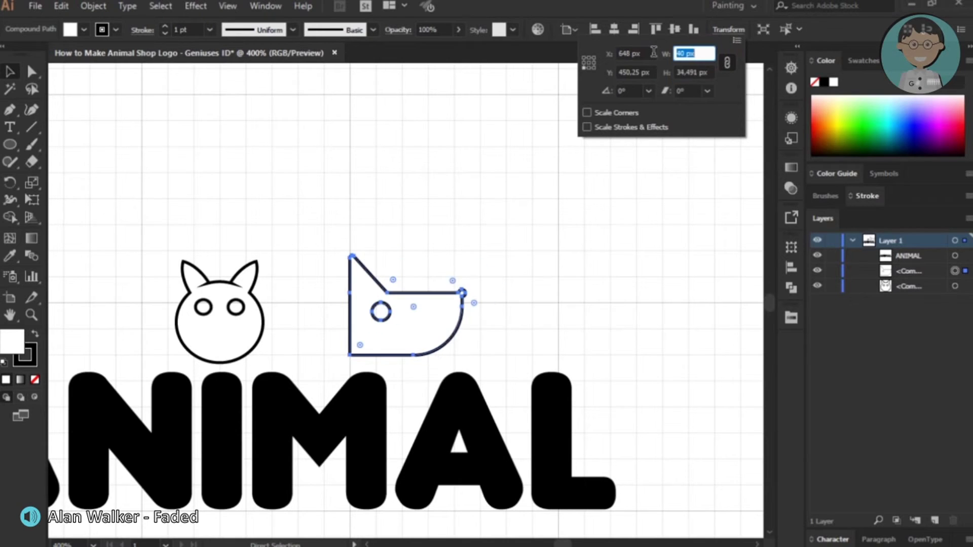
click(603, 328)
click(573, 306)
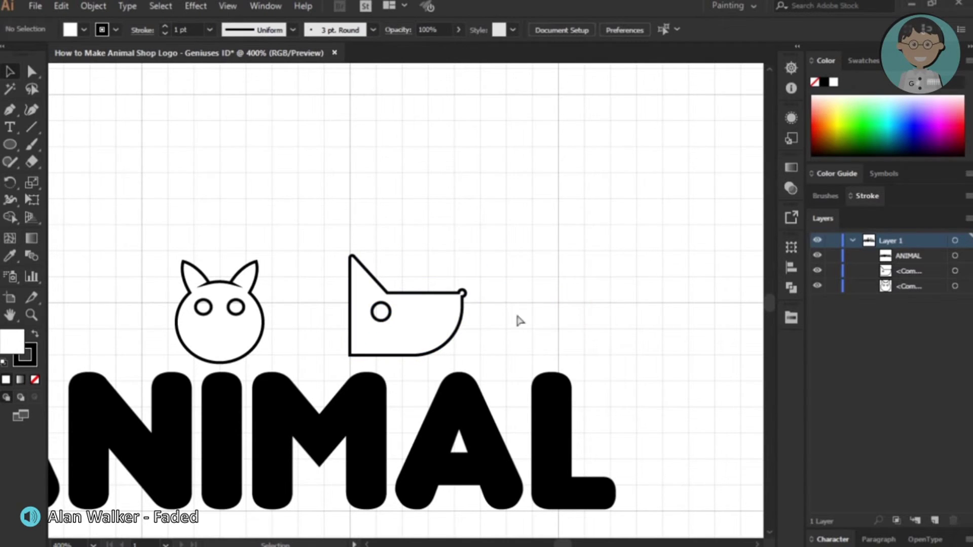
- Select the letters MAL in ANIMAL, then leave text editing and deselect
key(ctrl+minus)
scroll(460, 322, left, 2)
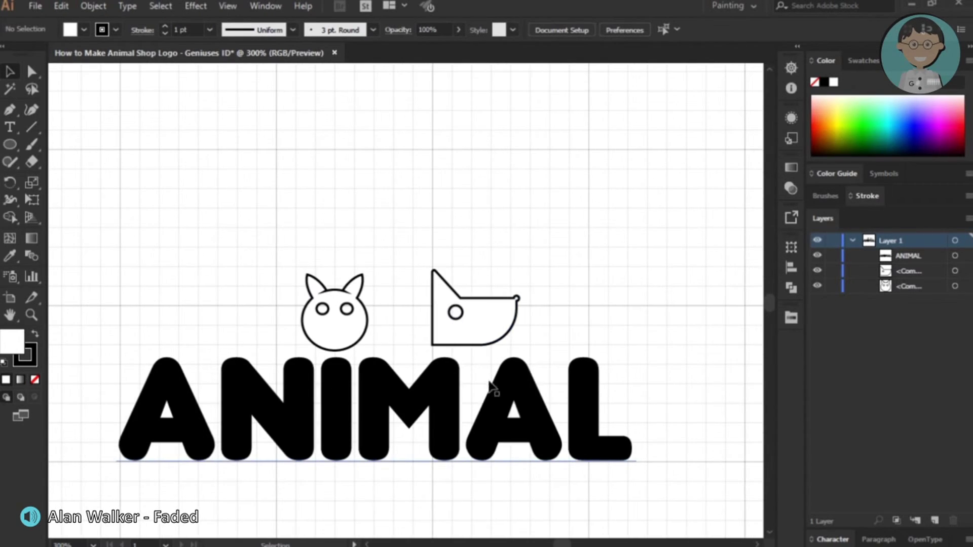
key(t)
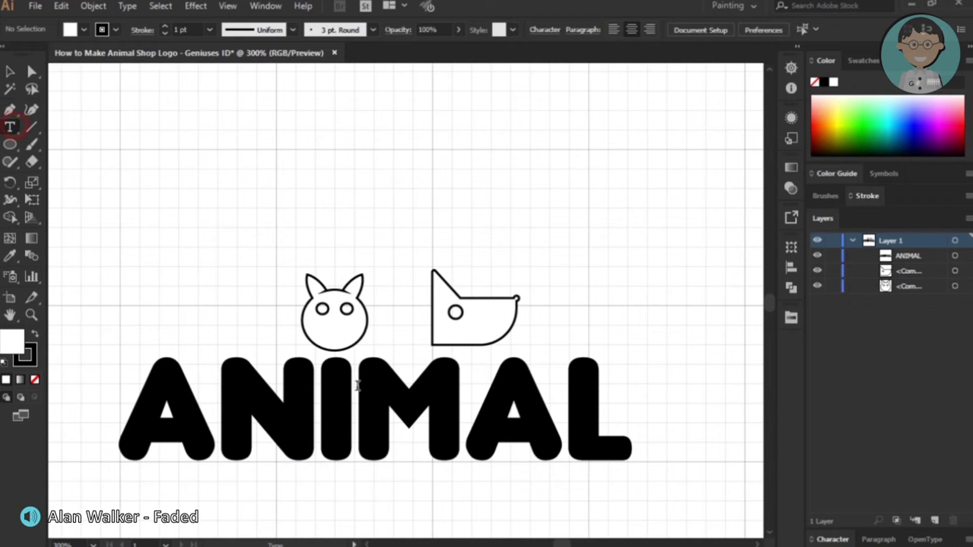
drag(358, 385, 633, 415)
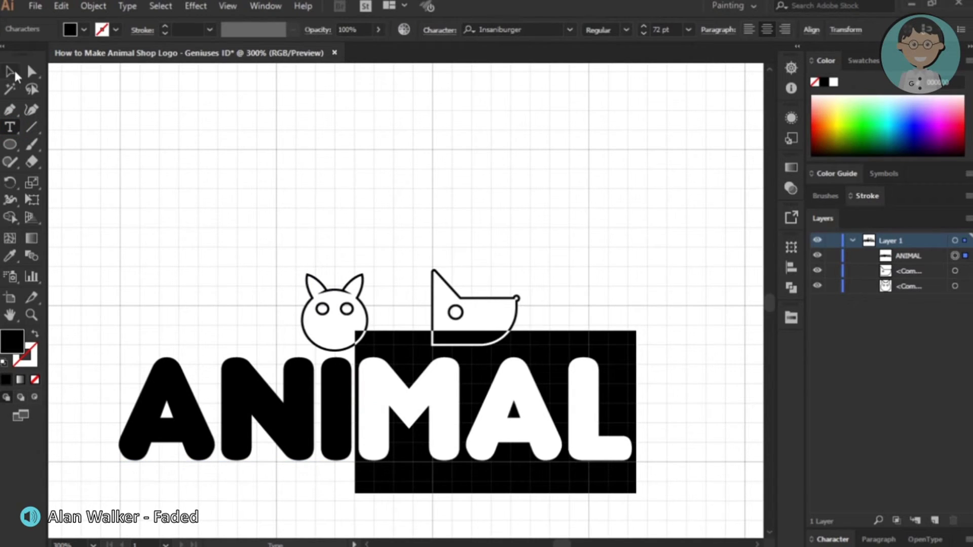
click(10, 71)
click(304, 115)
- Move the cat head left so it sits above the first A of ANIMAL
key(ctrl+minus)
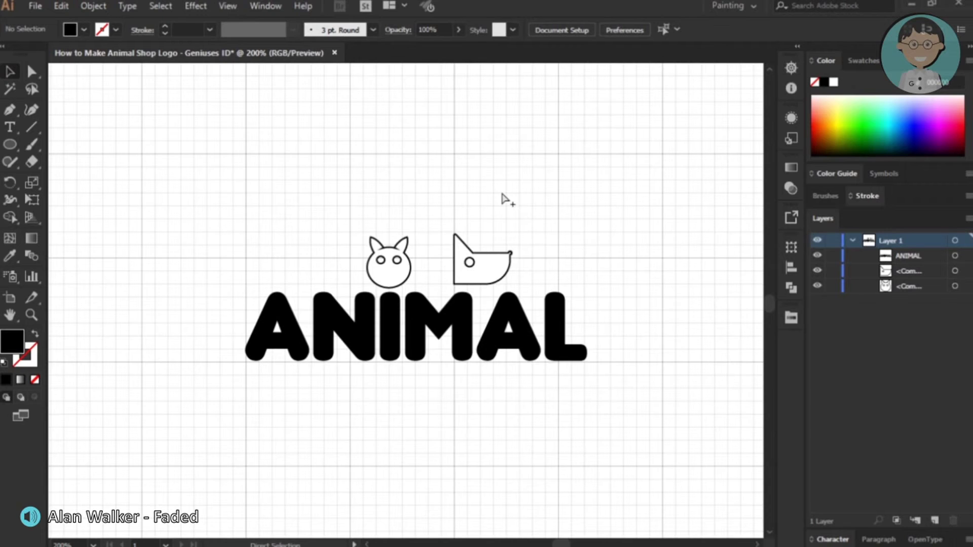
scroll(380, 276, up, 3)
click(408, 219)
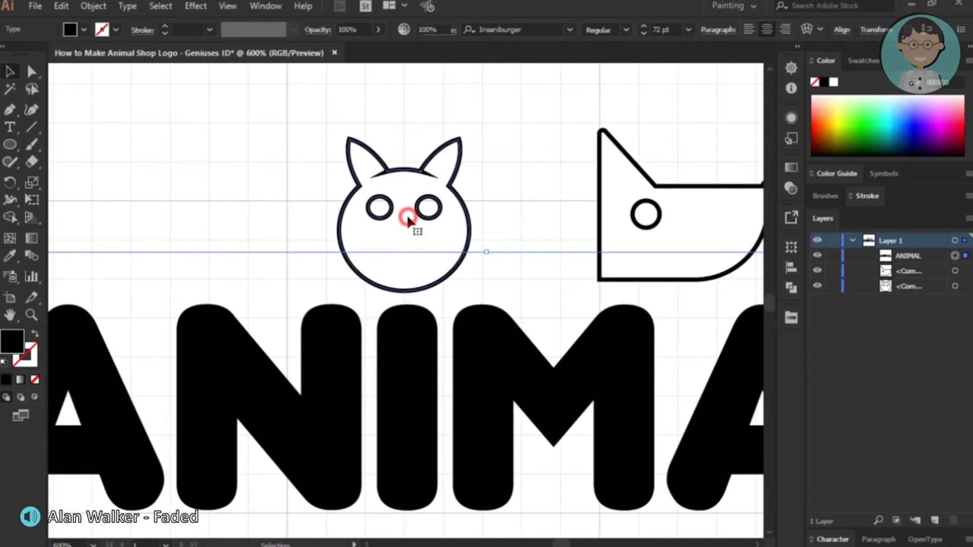
drag(408, 219, 198, 224)
click(347, 113)
key(ctrl+minus)
click(282, 195)
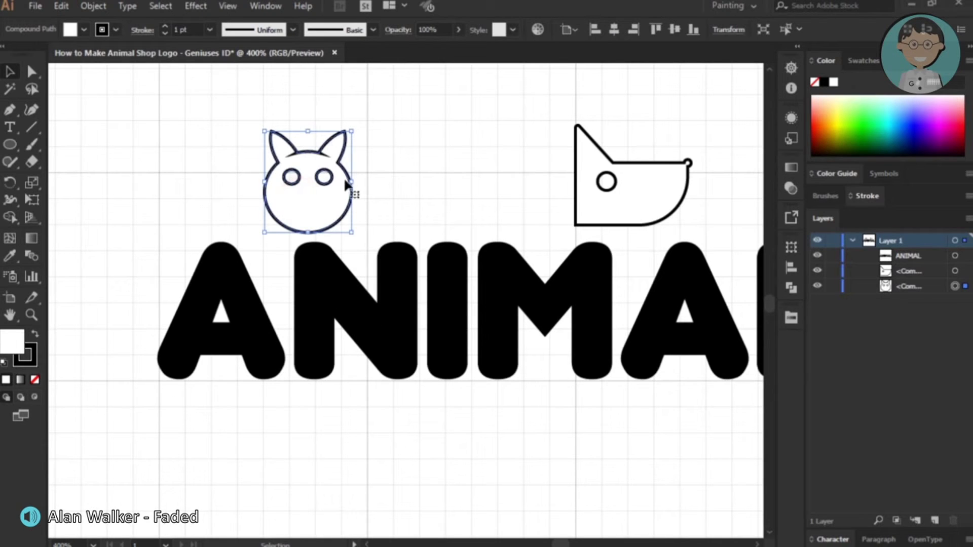
click(454, 150)
key(ctrl+minus)
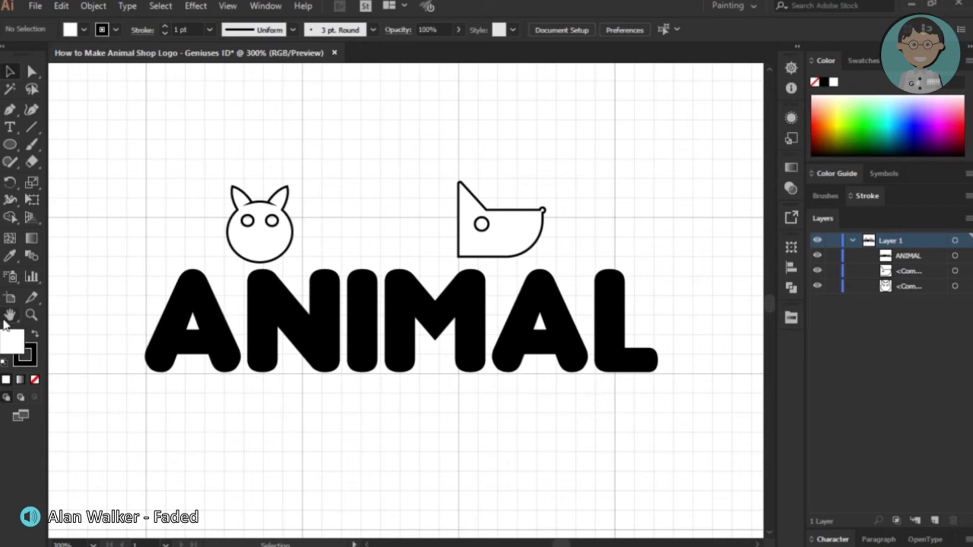
- Load the Skintones swatch library from the fill swatch options, then close its panel
click(84, 29)
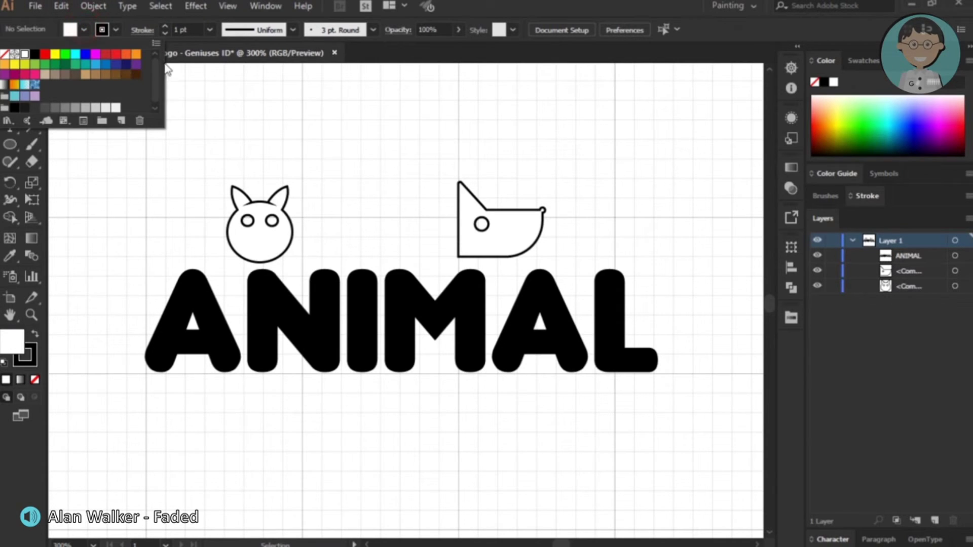
click(64, 123)
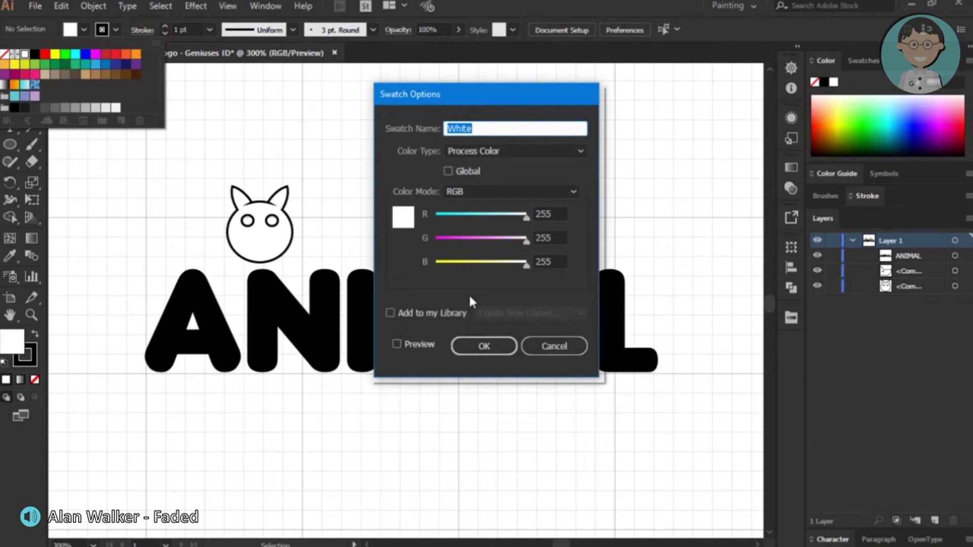
click(578, 346)
click(157, 43)
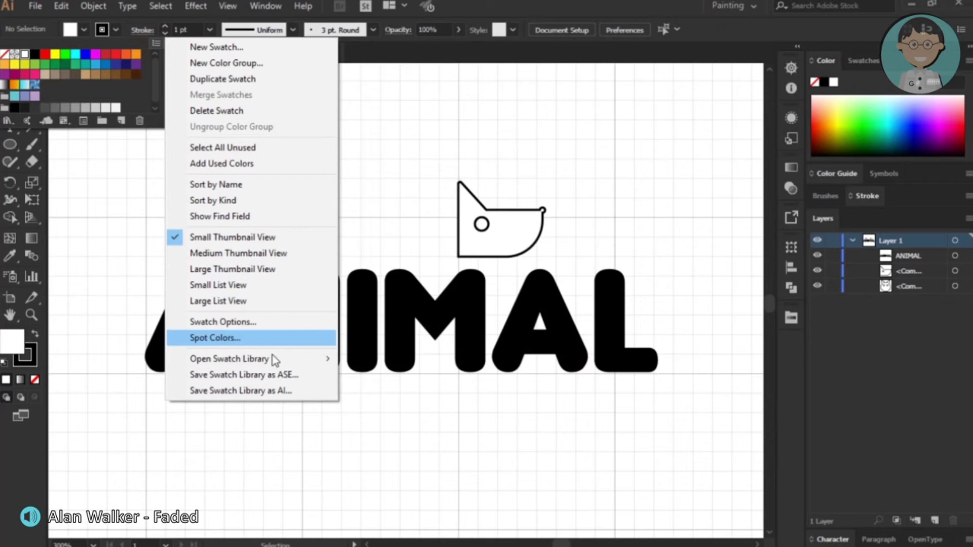
mouse_move(229, 358)
click(375, 421)
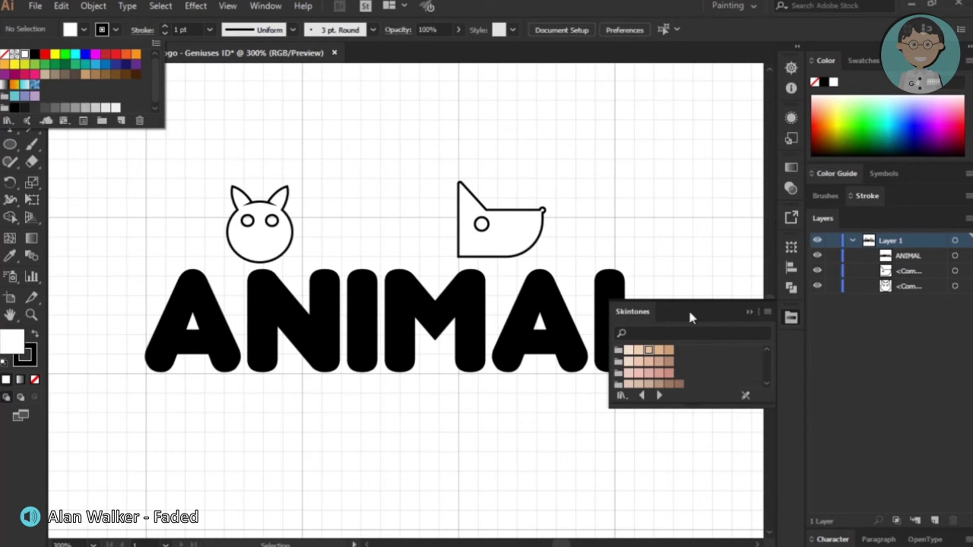
click(753, 312)
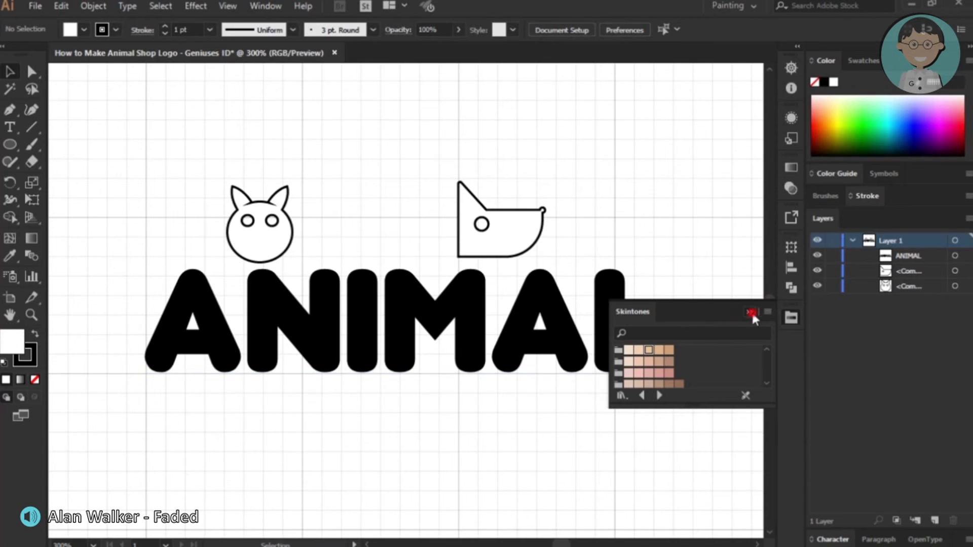
click(752, 313)
- Colour the letters MAL in ANIMAL dark brown from the Skintones swatches
key(t)
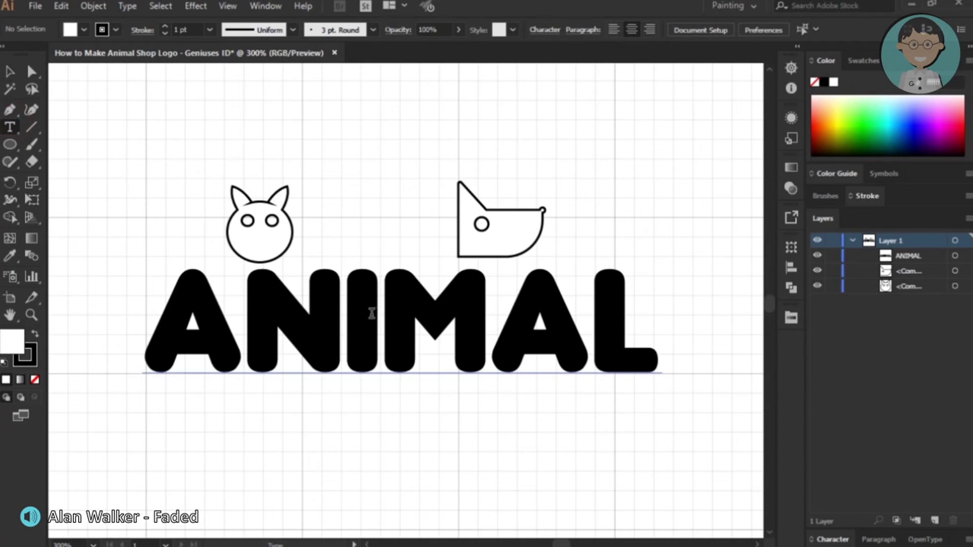
mouse_move(371, 314)
mouse_down()
mouse_move(586, 318)
mouse_move(408, 304)
mouse_up()
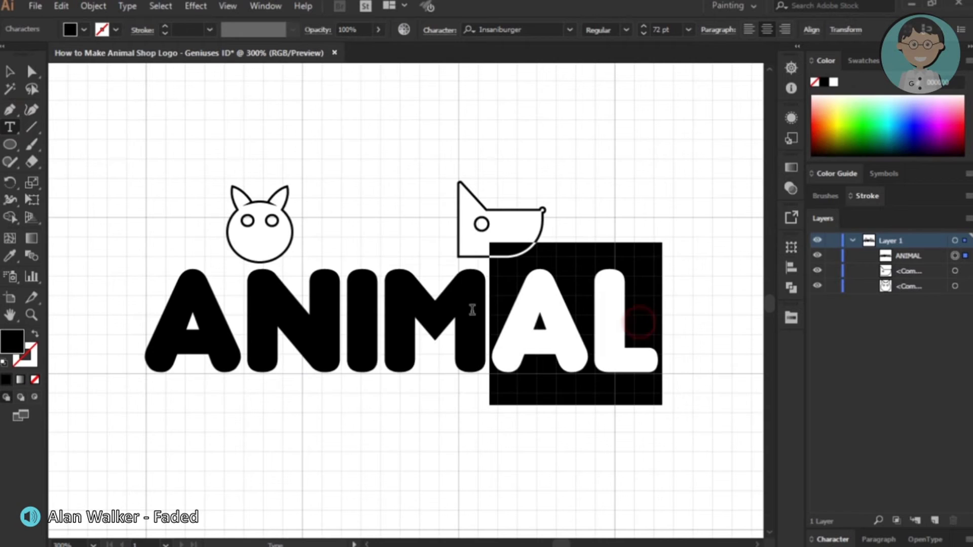
click(792, 318)
click(670, 351)
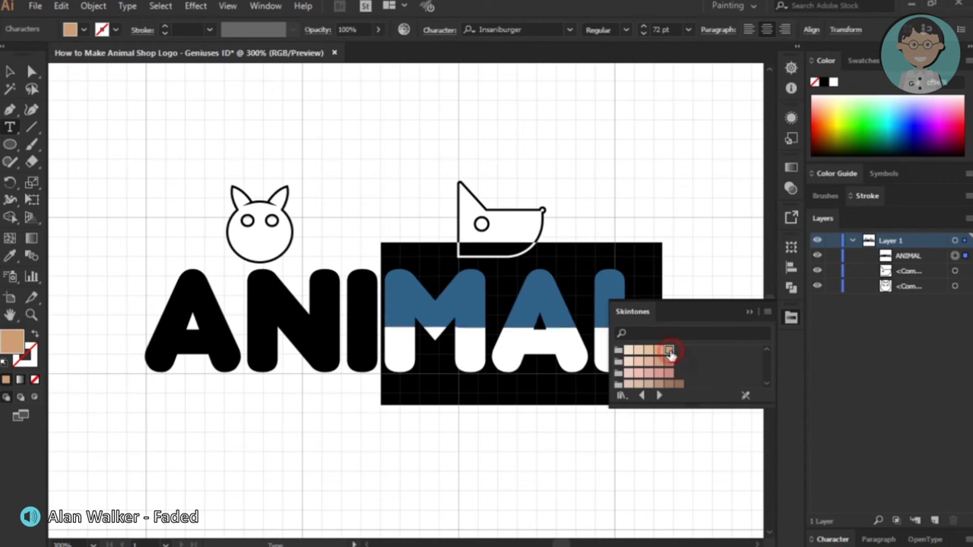
scroll(716, 361, down, 2)
click(679, 378)
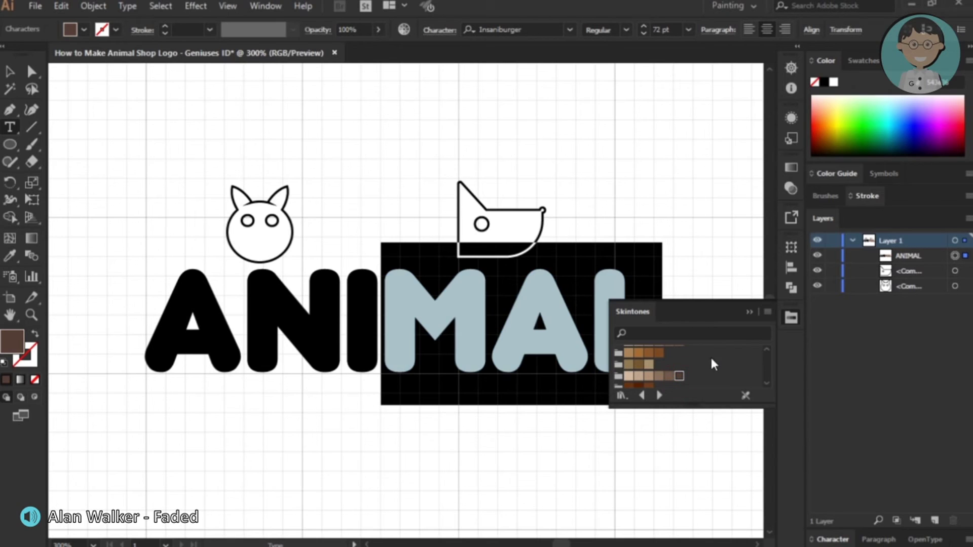
click(749, 312)
- Colour the letters ANI light tan from the Skintones swatches
click(441, 314)
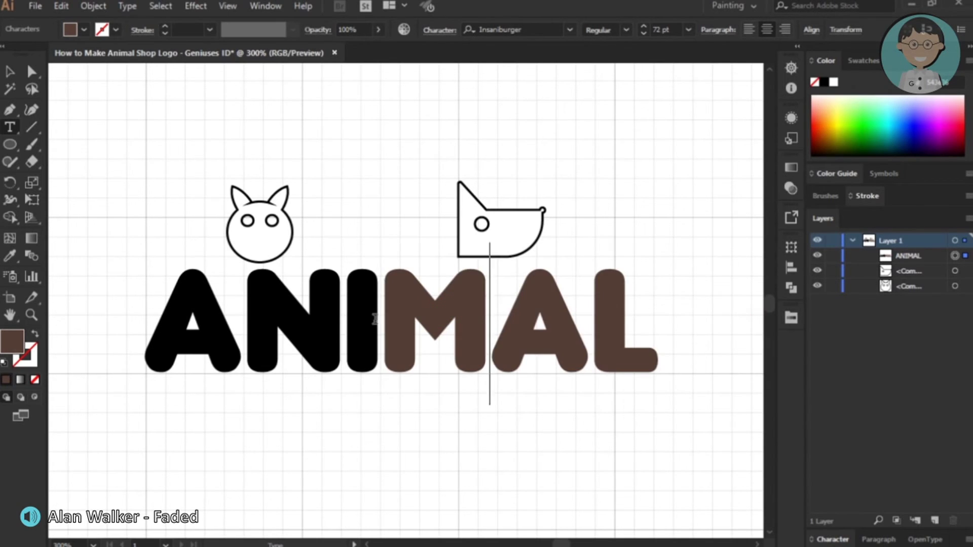
drag(377, 319, 183, 305)
click(790, 317)
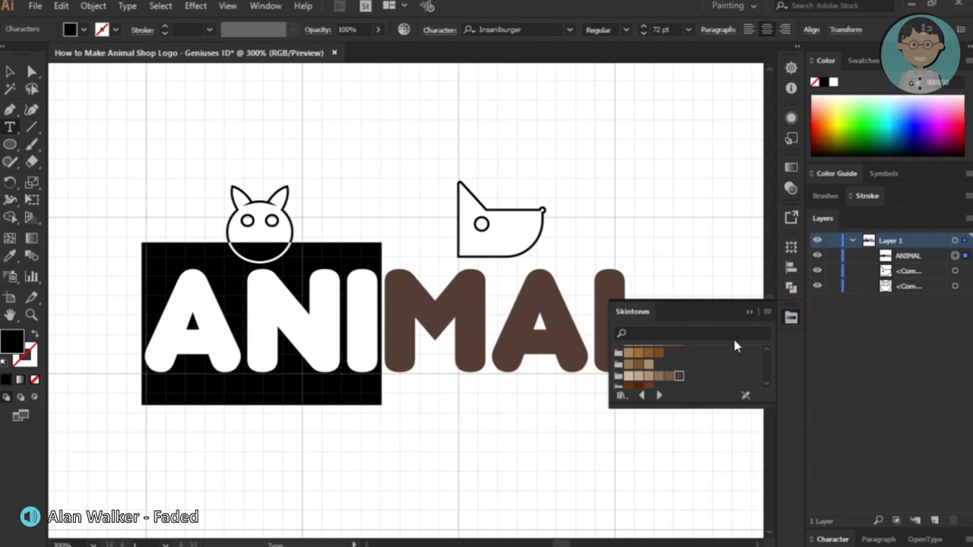
click(640, 377)
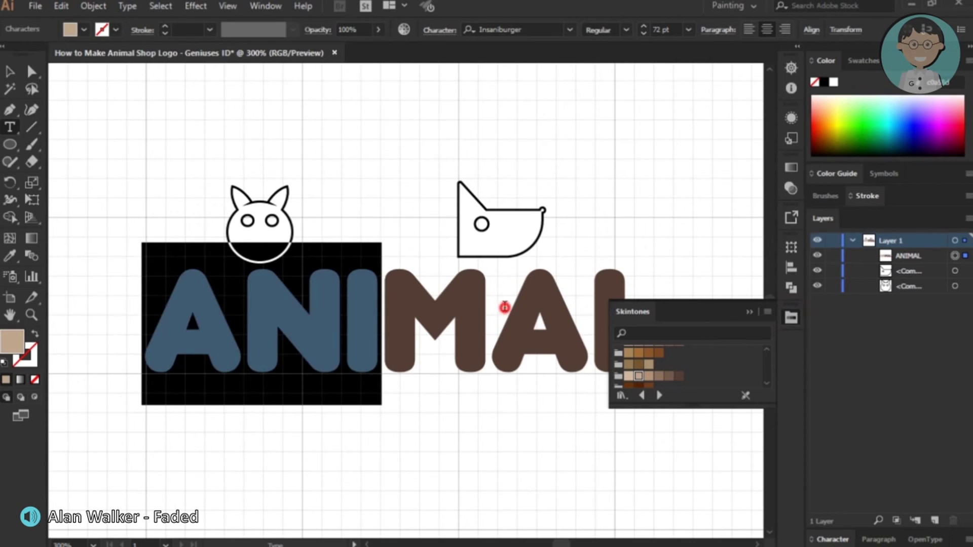
click(499, 309)
scroll(745, 363, down, 2)
click(751, 312)
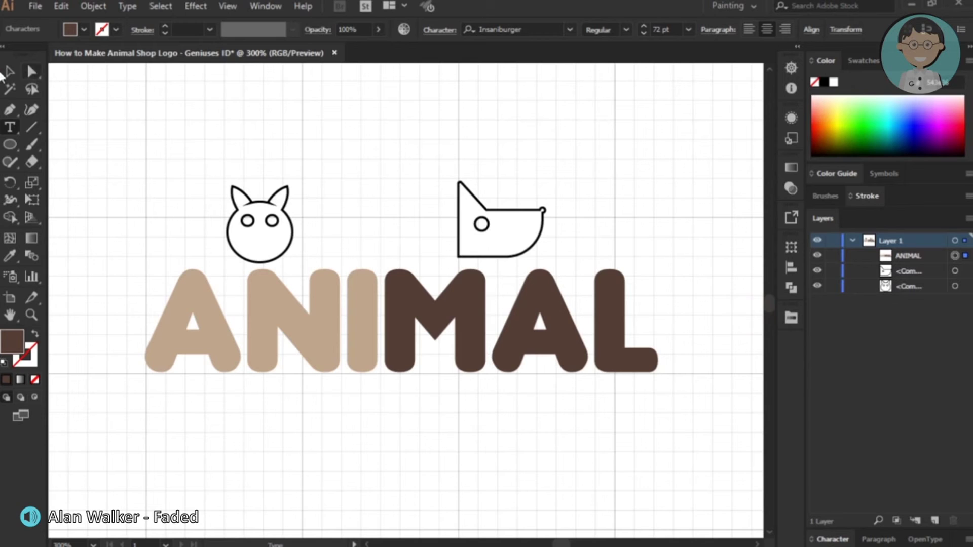
click(12, 71)
- Fill the cat head with the A's light tan using the Eyedropper
click(276, 231)
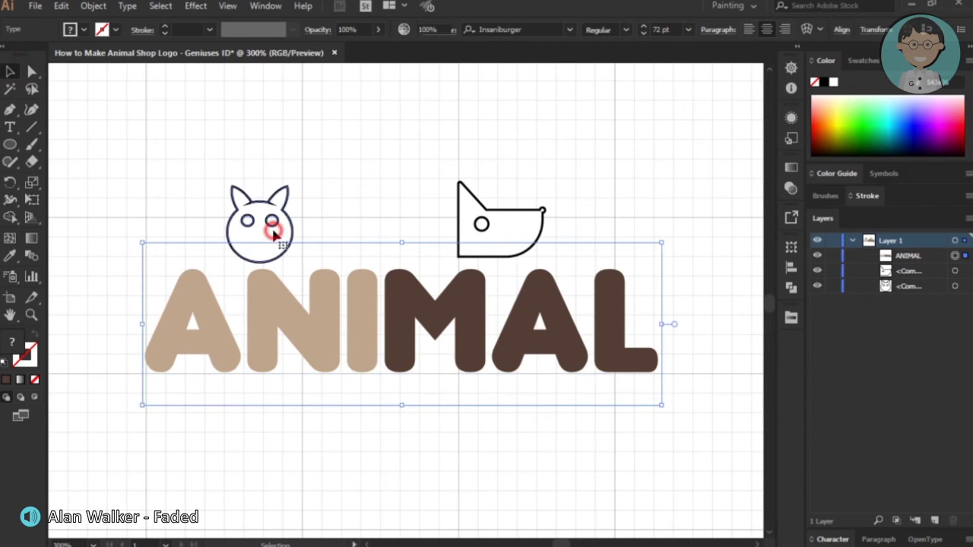
click(10, 256)
click(219, 321)
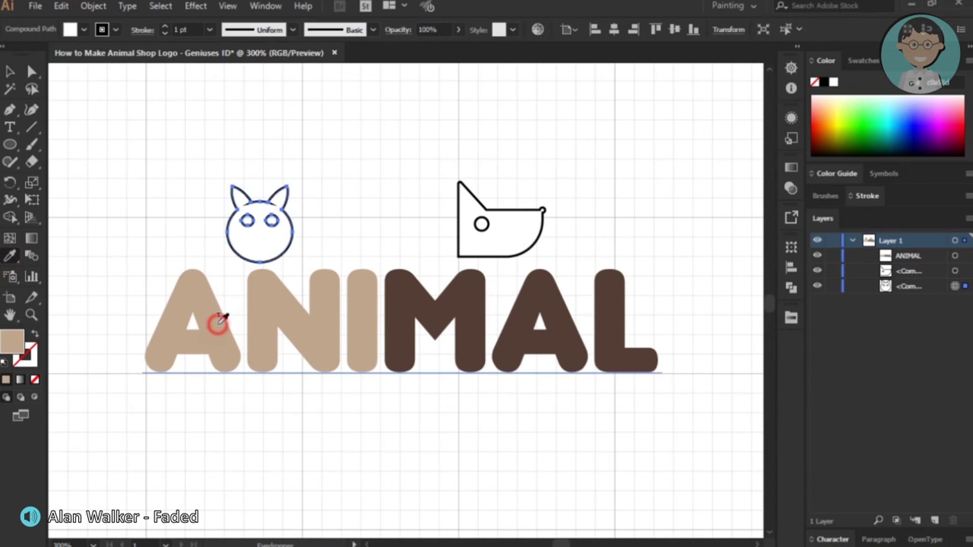
click(12, 70)
- Fill the dog head with the M's dark brown using the Eyedropper, then deselect
click(517, 230)
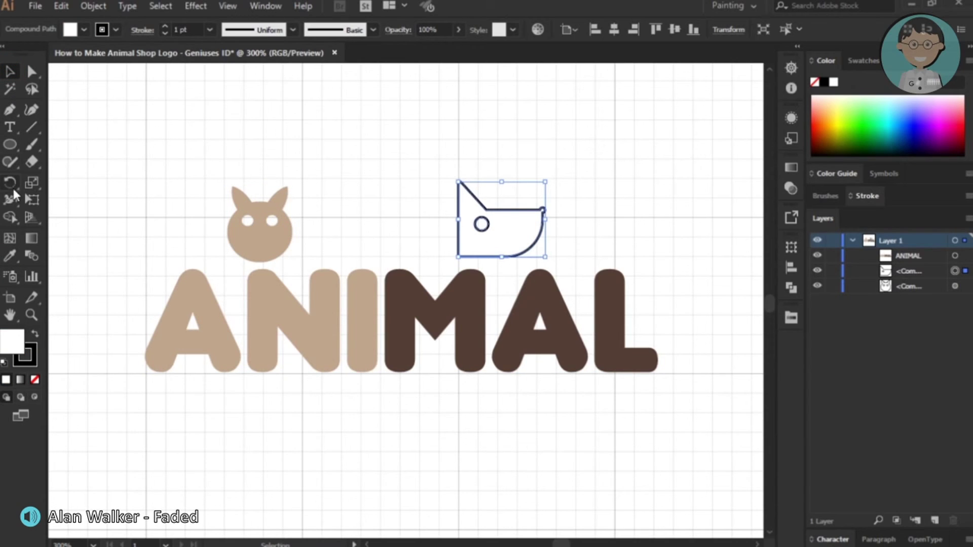
click(9, 256)
click(460, 304)
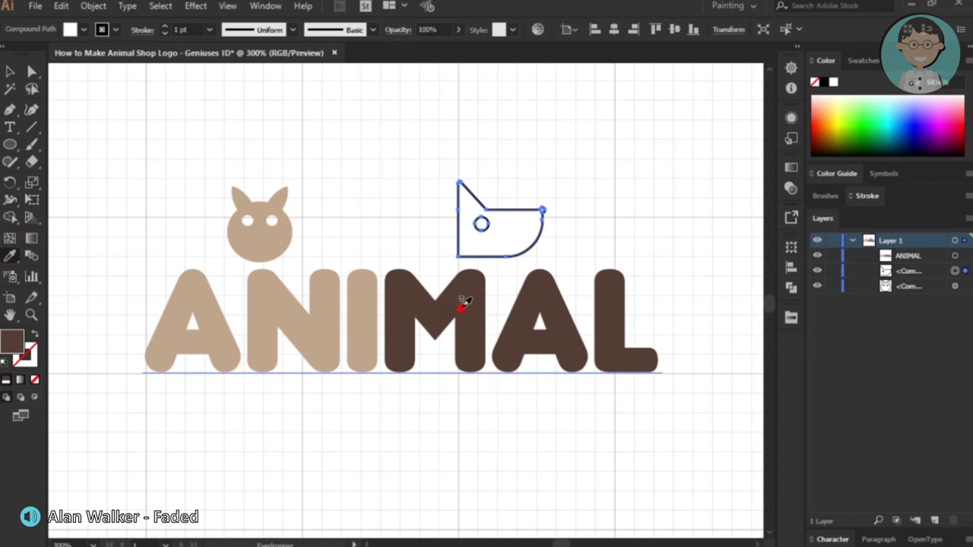
click(9, 71)
click(256, 132)
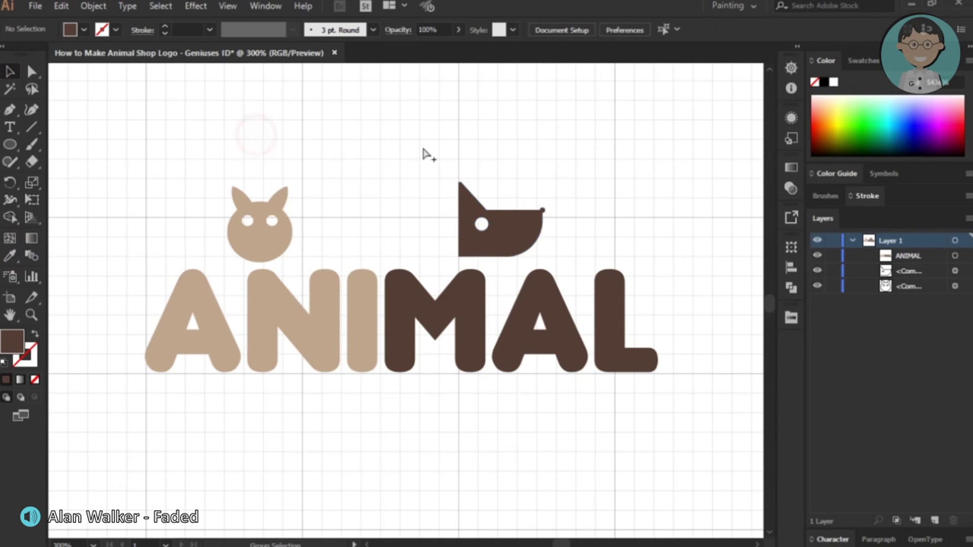
scroll(431, 152, down, 1)
scroll(365, 157, up, 1)
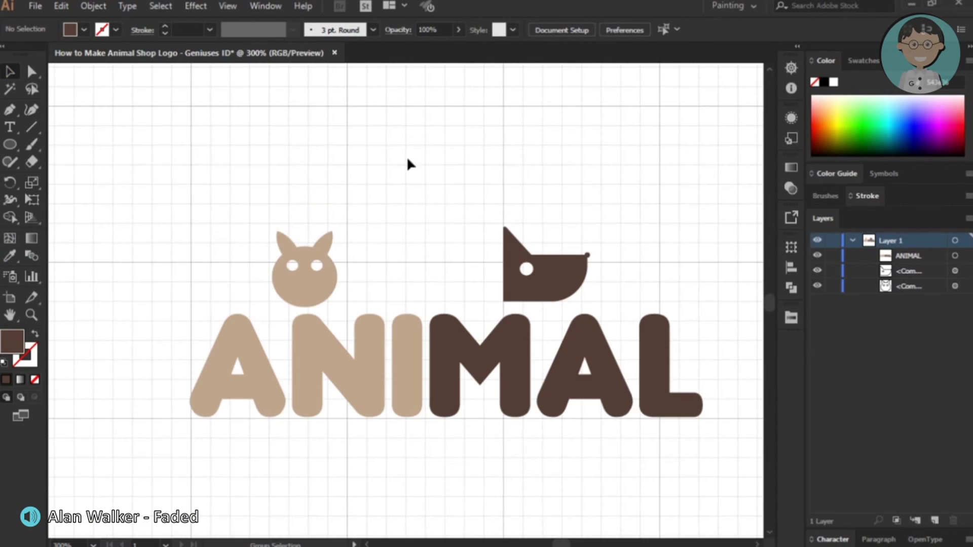
scroll(681, 162, down, 1)
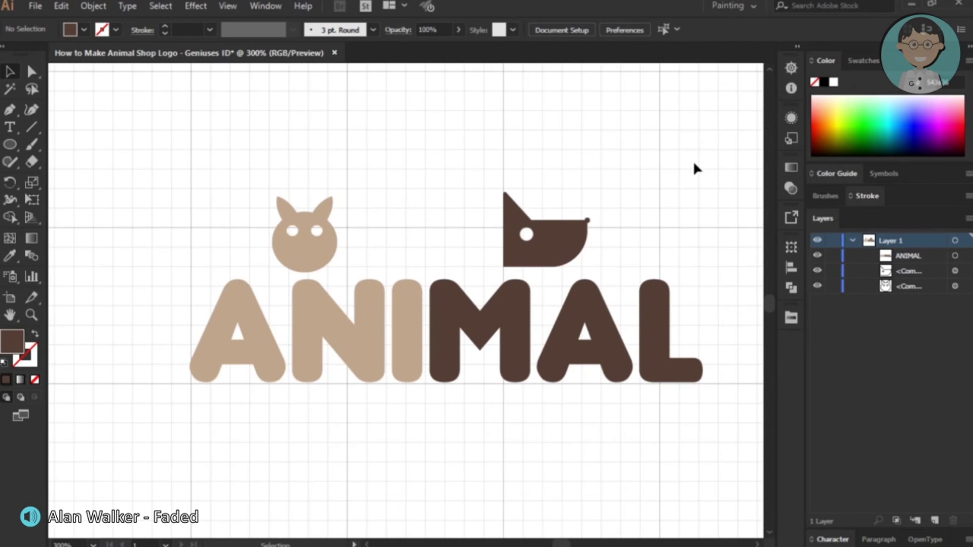
- Type SHOP at 12 pt below the logo and move it up under ANIMAL
key(t)
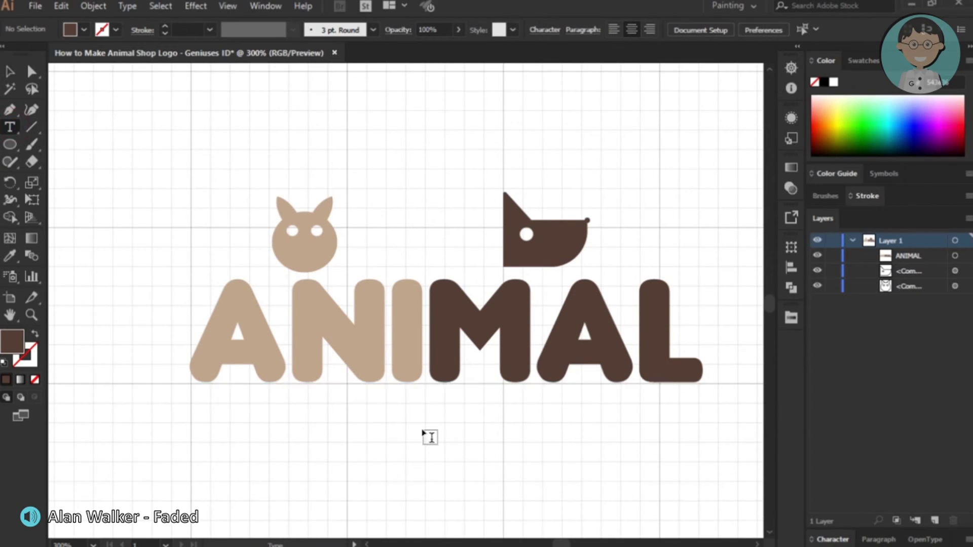
click(428, 431)
click(683, 34)
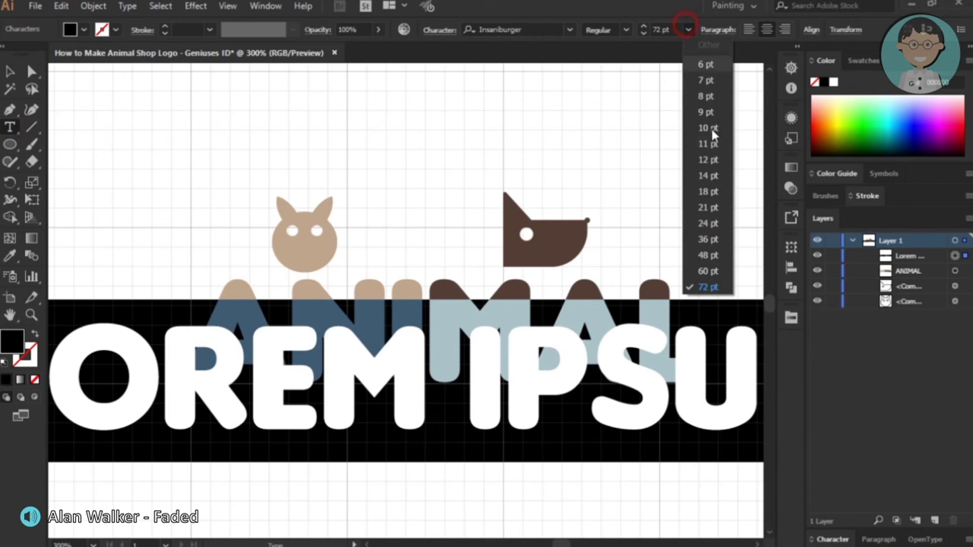
click(709, 165)
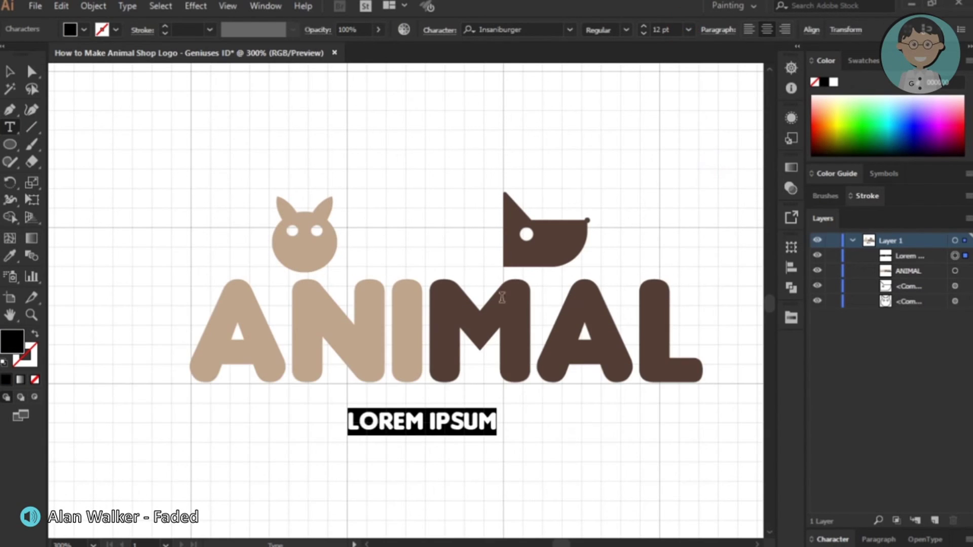
text(SHOP)
drag(391, 422, 464, 421)
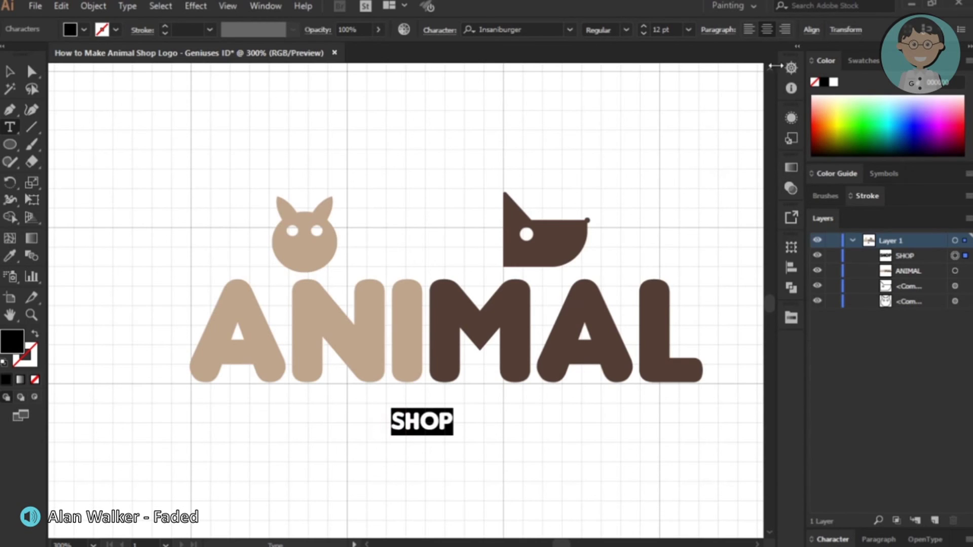
click(10, 71)
click(694, 452)
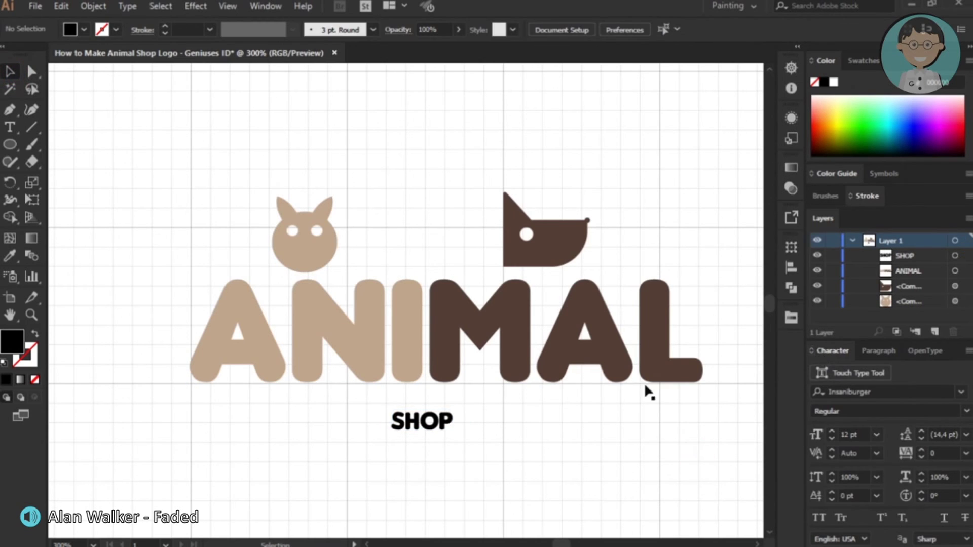
drag(429, 417, 441, 365)
- Nudge SHOP under ANIMAL and give its OP letters the M's dark brown at 12 pt
click(441, 365)
click(437, 421)
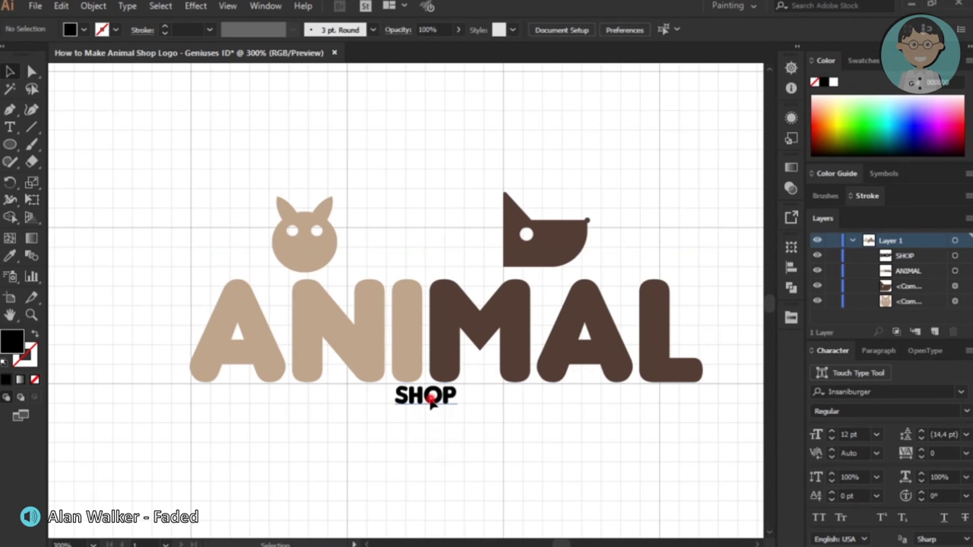
drag(431, 398, 485, 405)
click(446, 433)
double_click(444, 406)
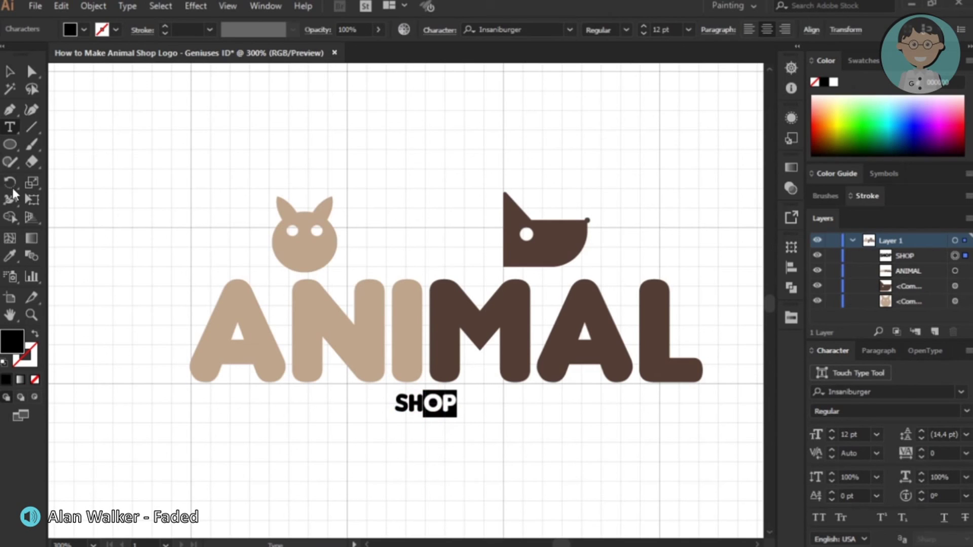
click(9, 256)
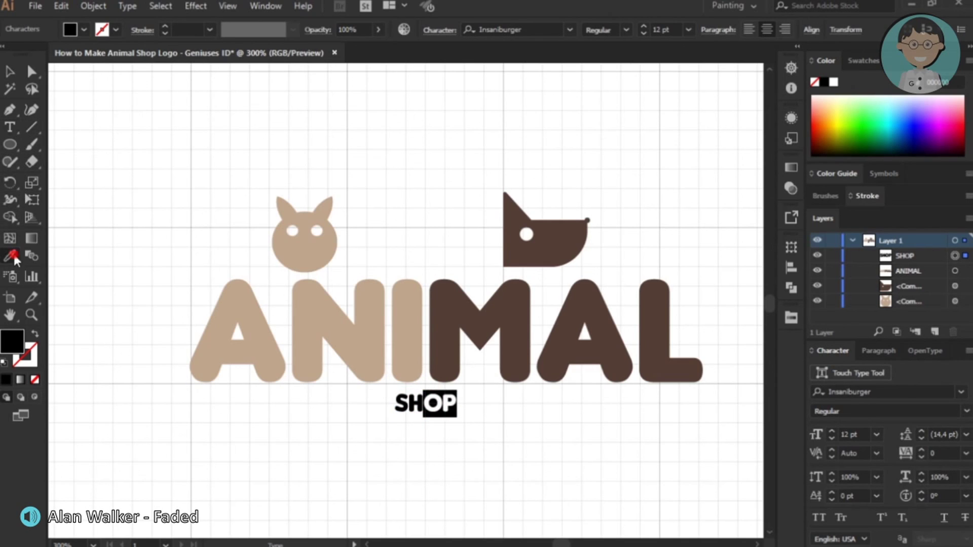
click(453, 303)
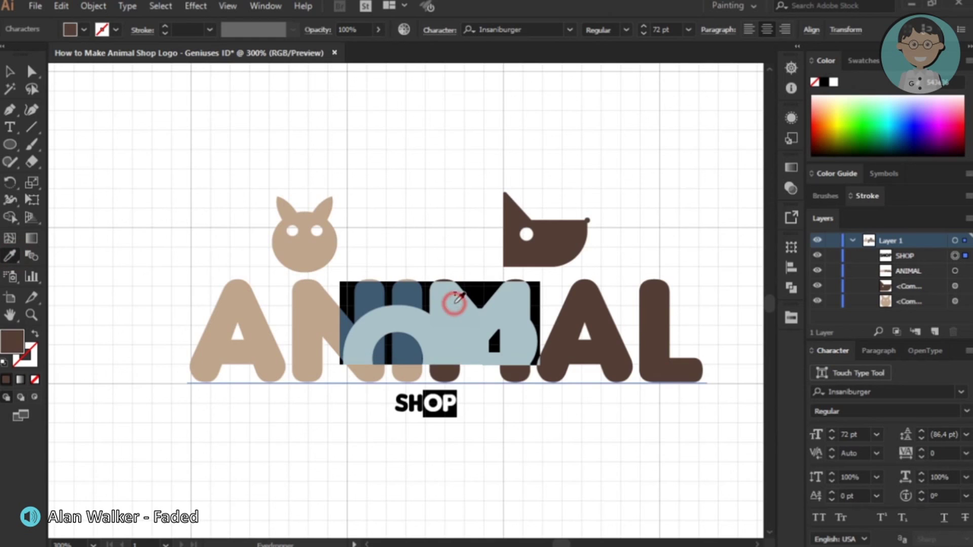
click(688, 30)
click(713, 161)
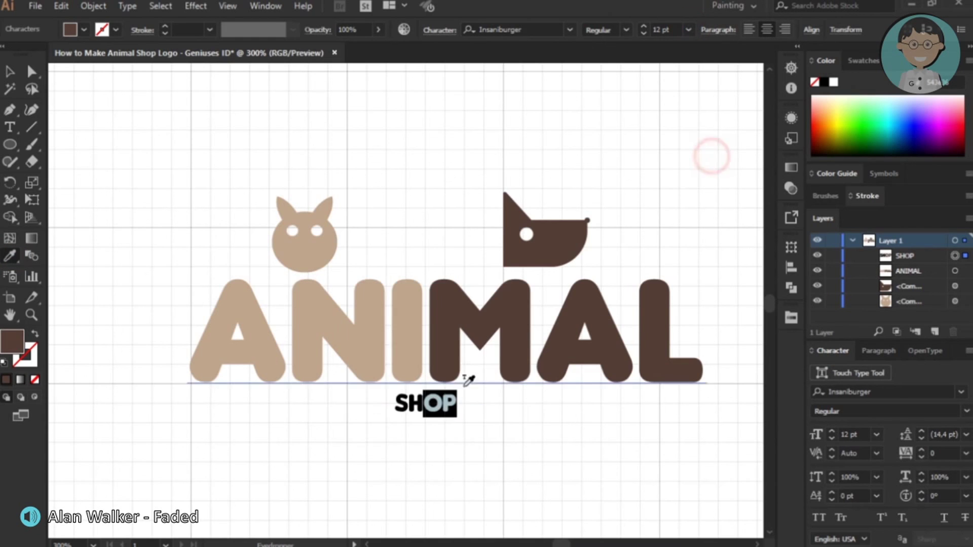
- Give the SH letters the I's light tan at 12 pt, then deselect
click(7, 132)
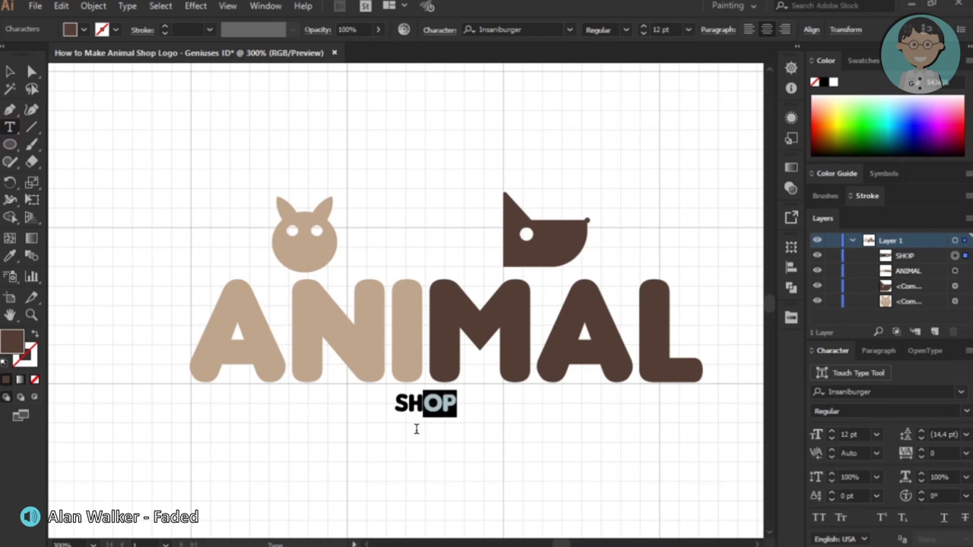
drag(422, 400, 395, 400)
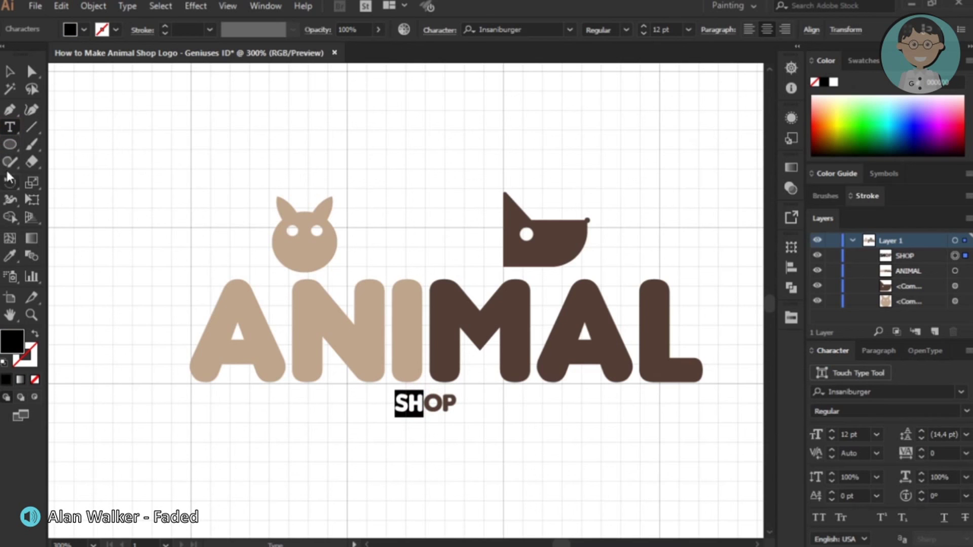
click(10, 256)
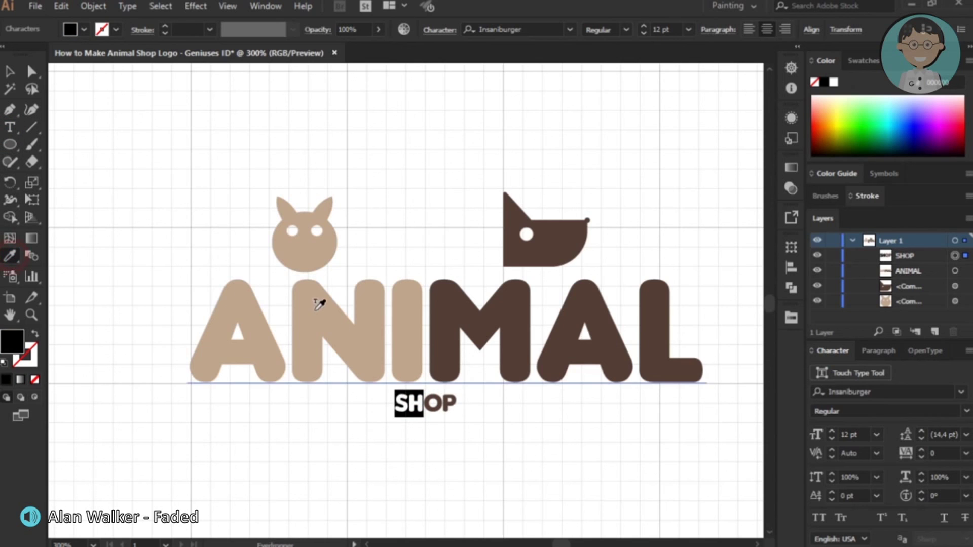
click(313, 310)
click(688, 30)
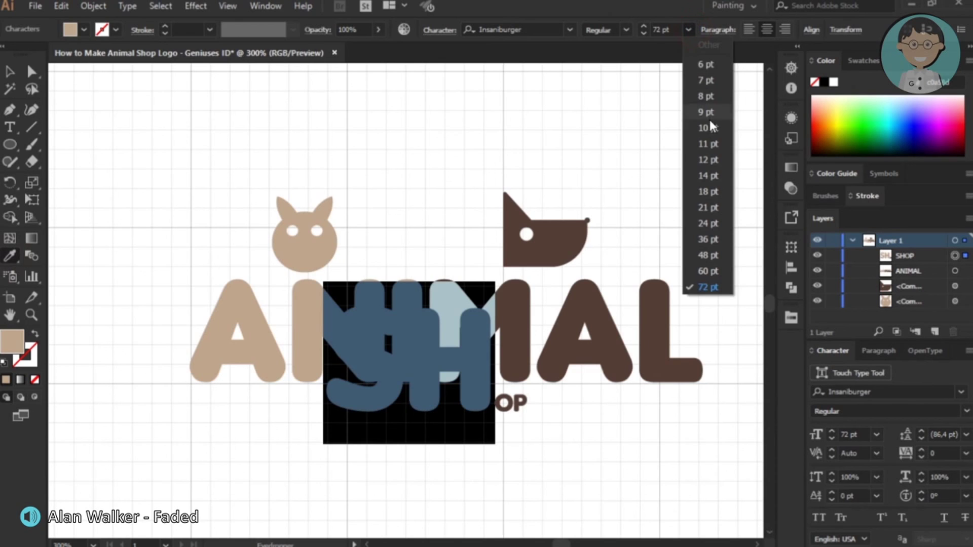
click(709, 161)
key(v)
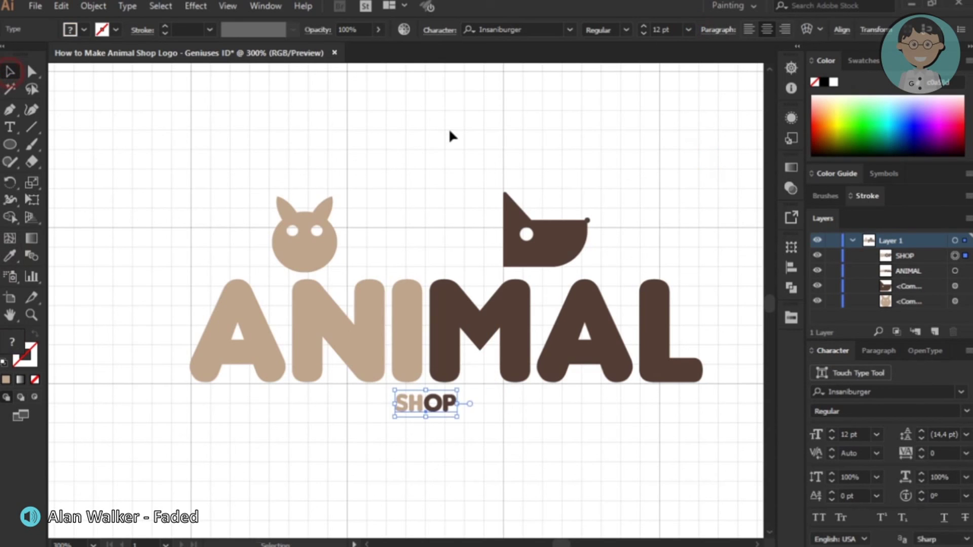
click(449, 131)
scroll(673, 219, down, 1)
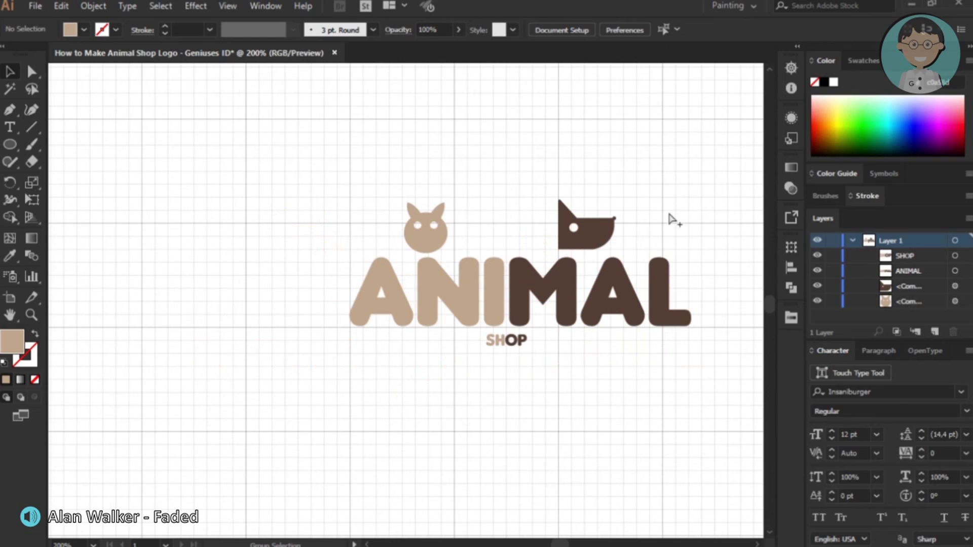